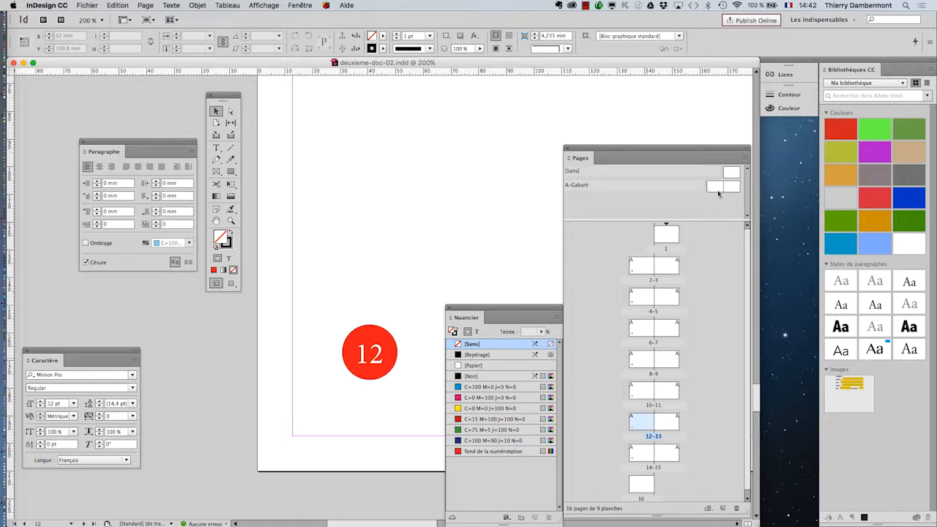
- Open the left page of the A-Gabarit master and select its red page-number circle
double_click(717, 189)
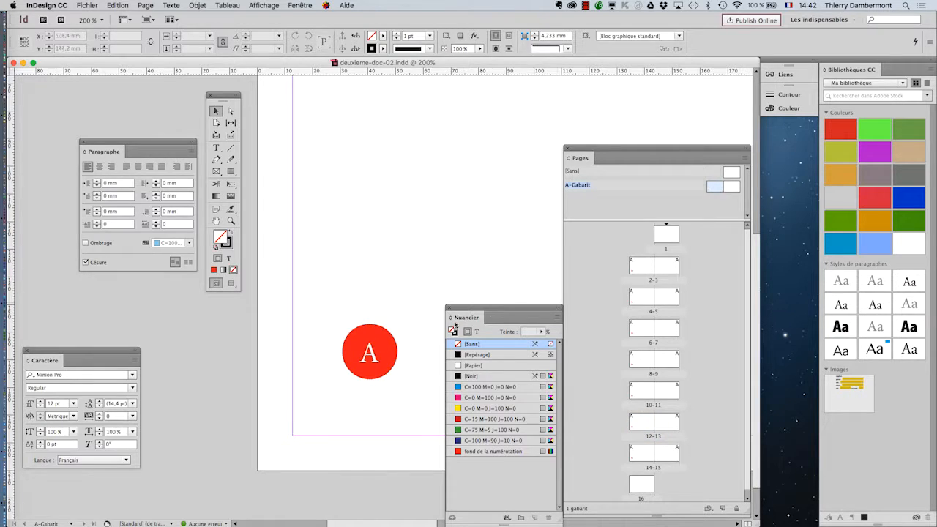
click(388, 364)
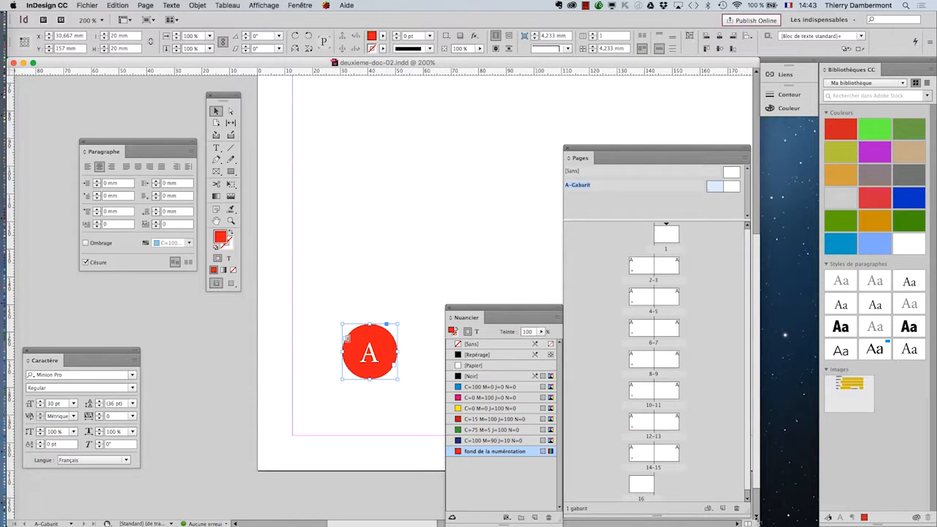
- Make the document window slightly smaller, reposition the Pages panel, and open a second window for deuxieme-doc-02.indd
drag(757, 522, 751, 517)
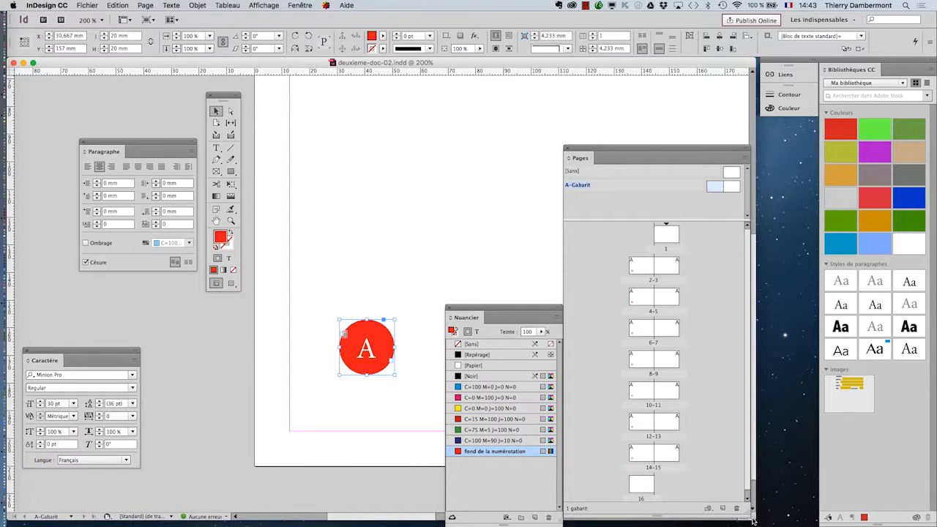
drag(653, 152, 642, 111)
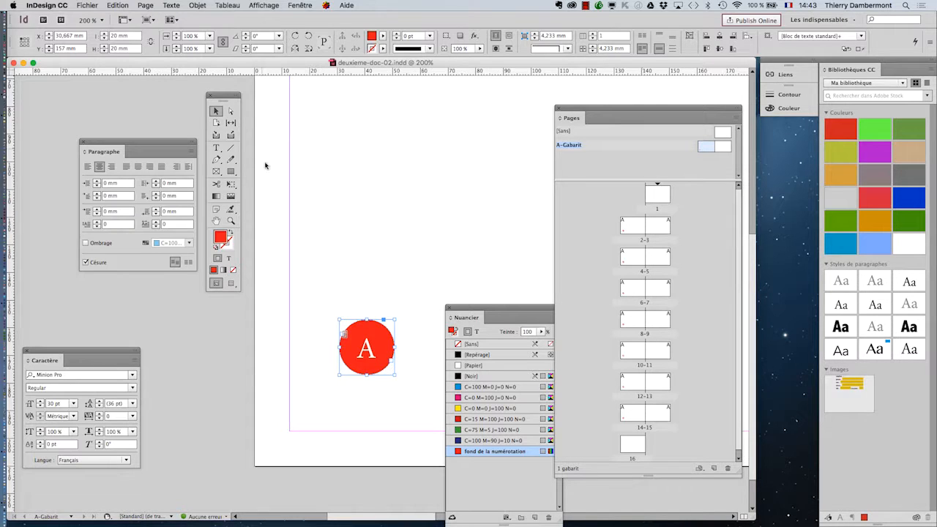
click(307, 5)
mouse_move(311, 19)
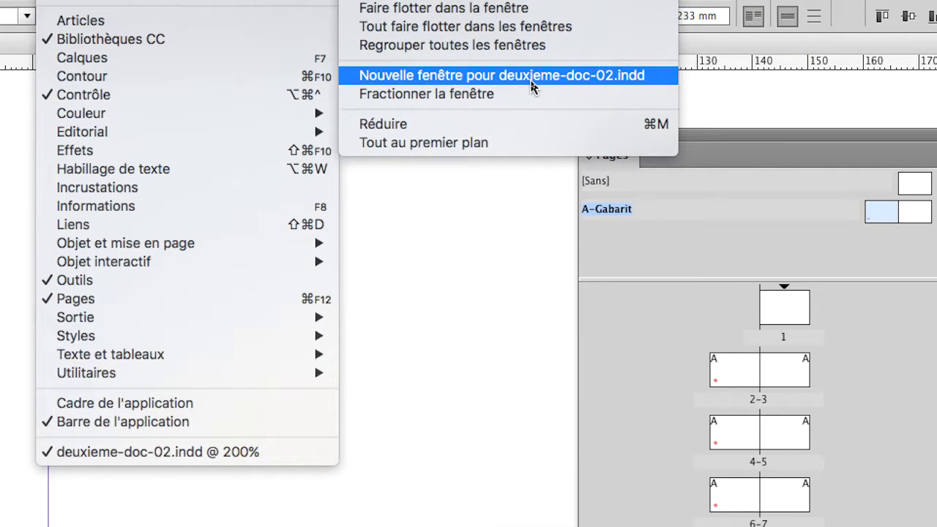
click(531, 80)
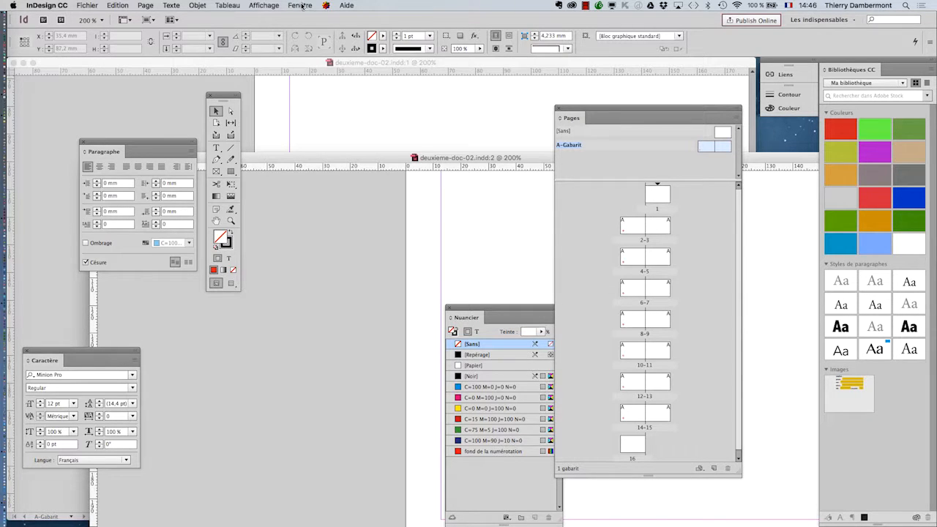
- Tile the two document windows side by side with the Mosaïque arrangement
click(301, 6)
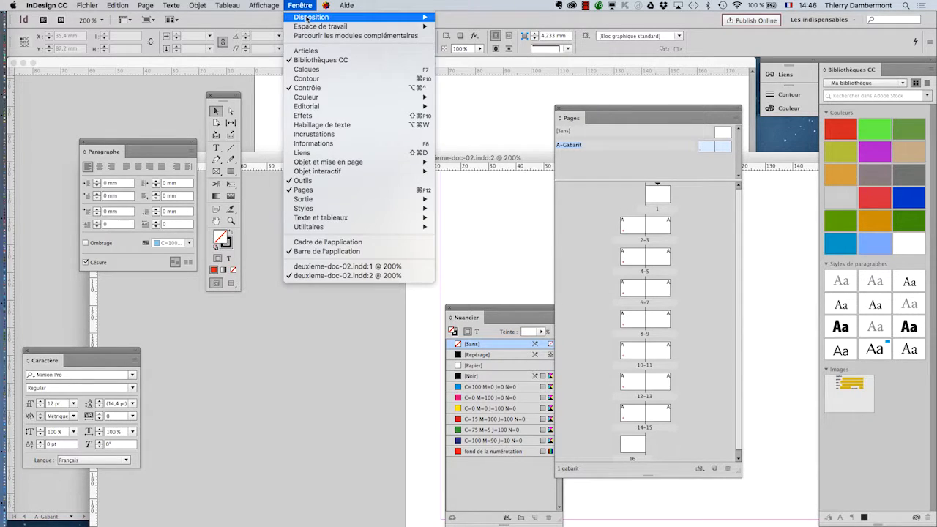
mouse_move(308, 17)
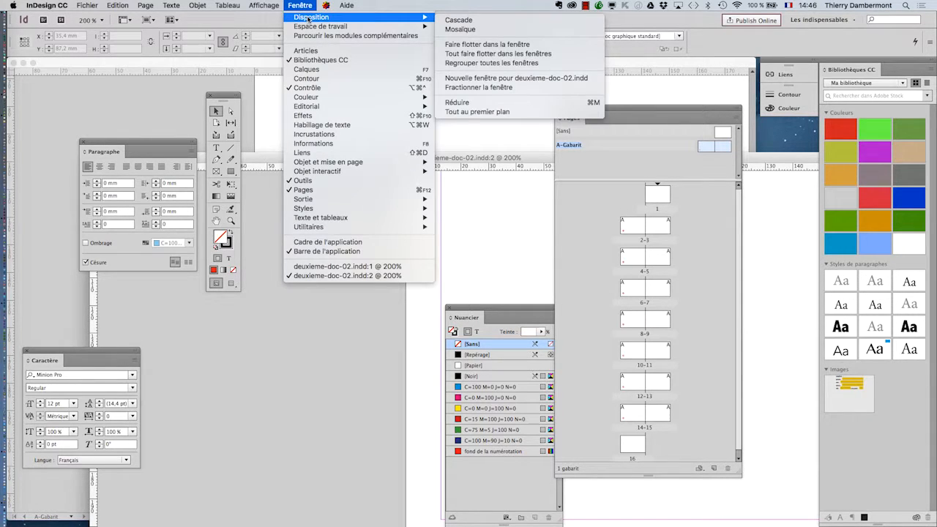
click(472, 30)
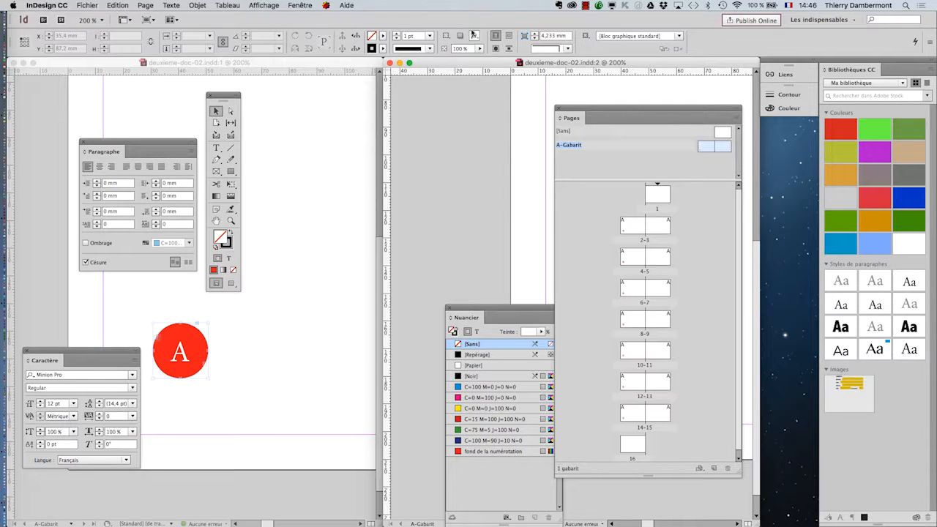
click(300, 5)
mouse_move(311, 16)
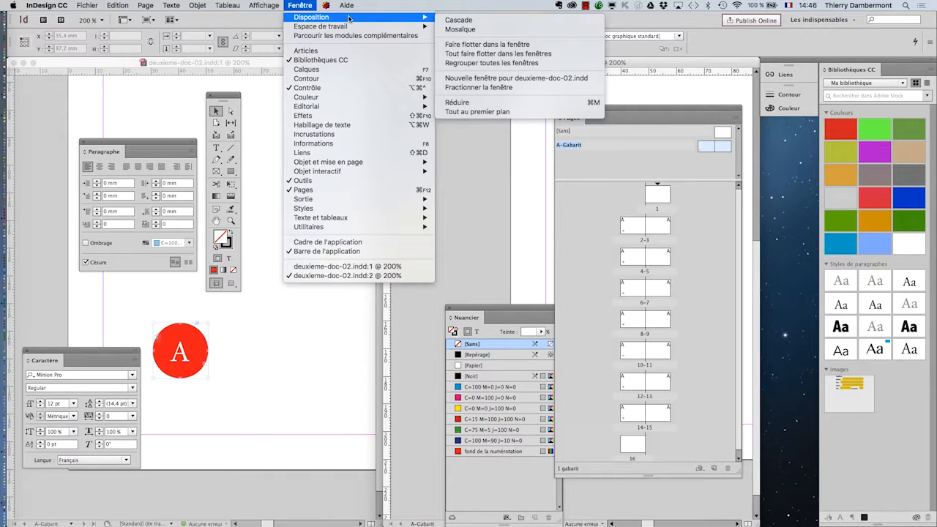
click(490, 30)
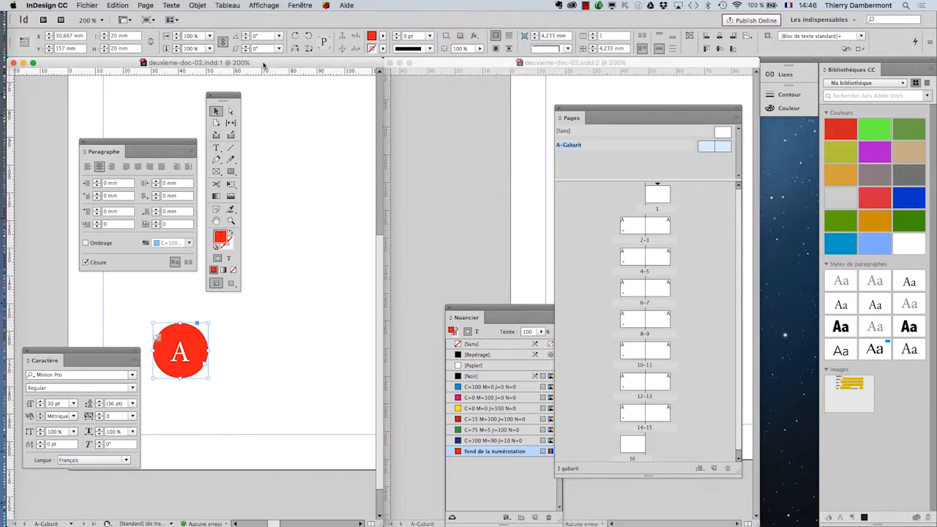
- Move the Pages panel between the two document windows so that the page-number circles in both are uncovered
click(505, 65)
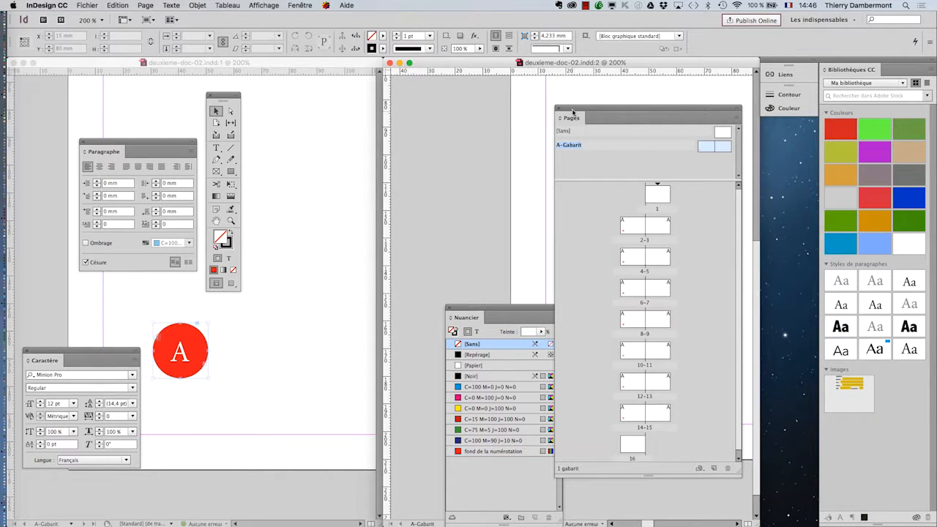
drag(572, 112, 325, 124)
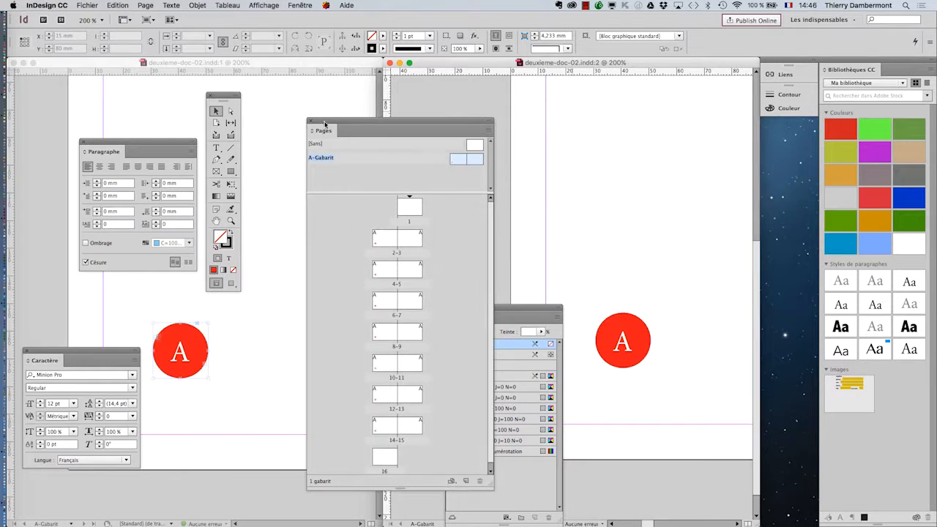
click(196, 68)
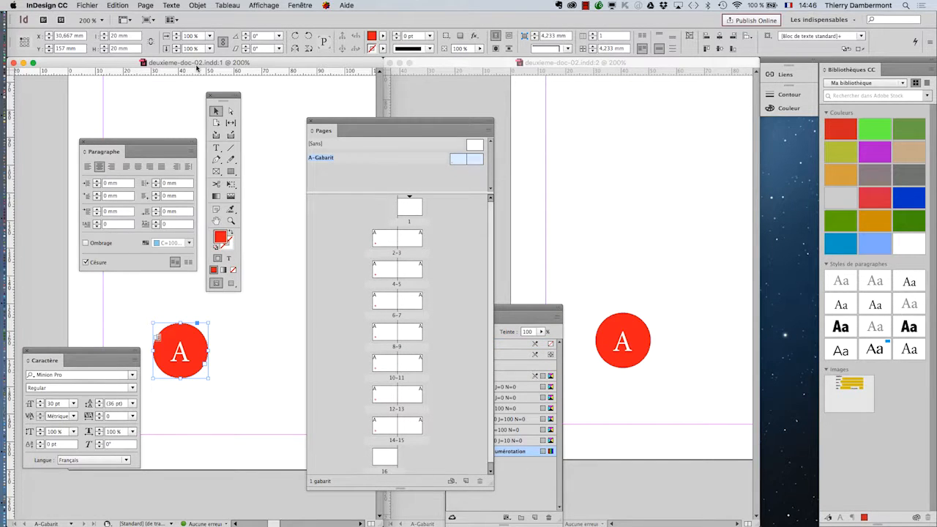
- In the second document window, display several numbered pages, including 6 and 12, and finish on page 14
click(594, 68)
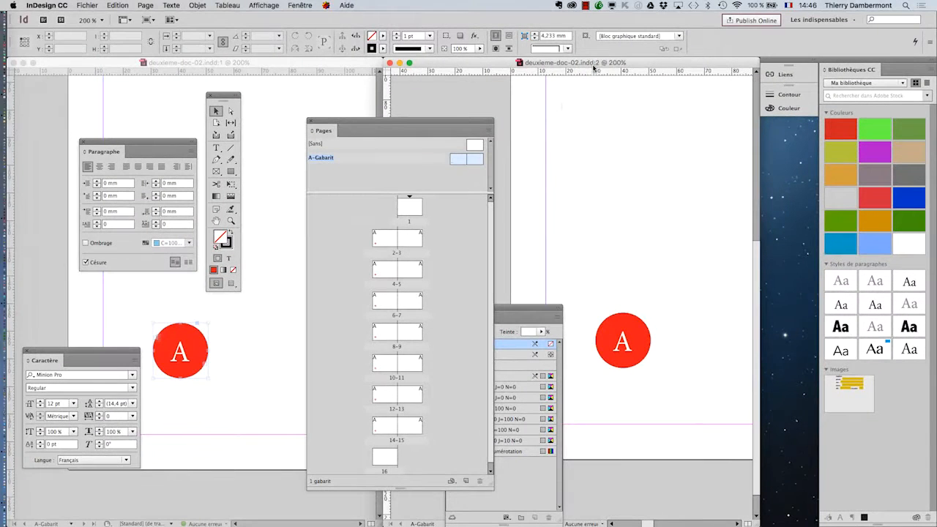
double_click(386, 303)
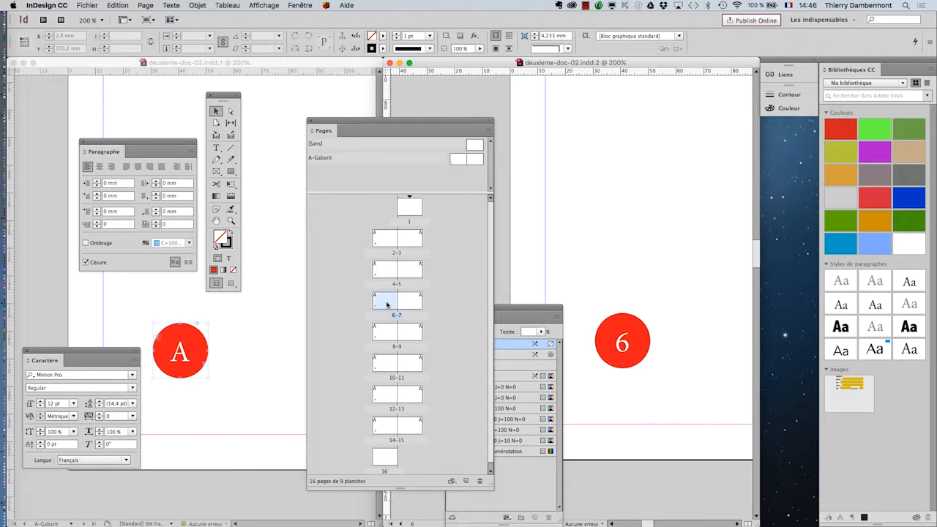
double_click(386, 399)
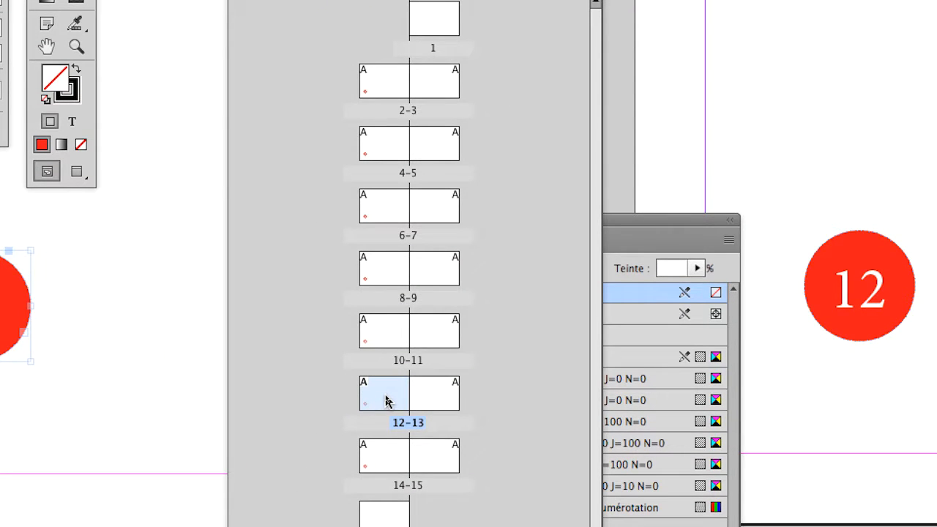
double_click(399, 470)
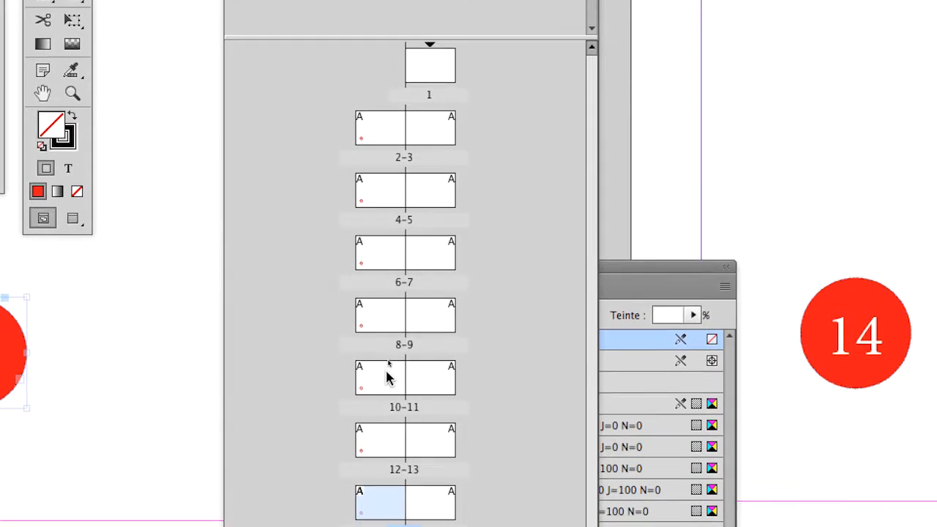
double_click(384, 281)
double_click(380, 398)
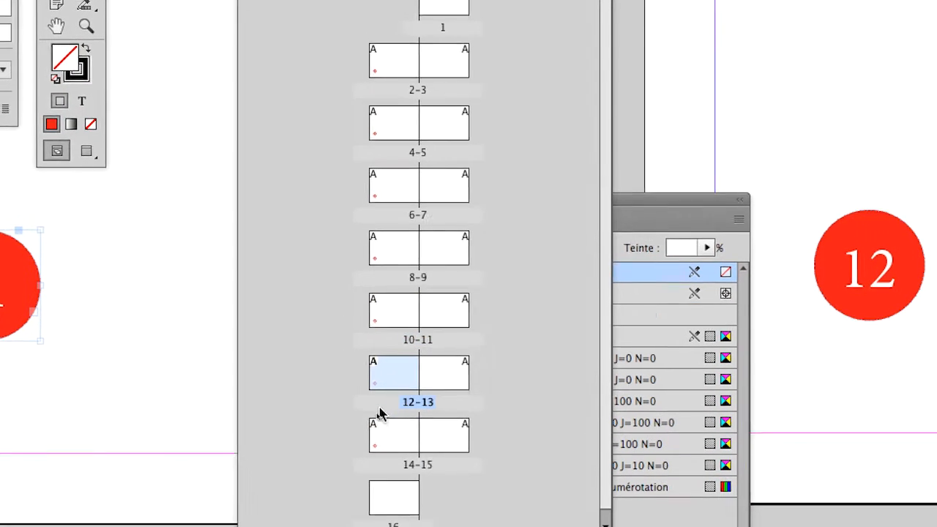
double_click(378, 464)
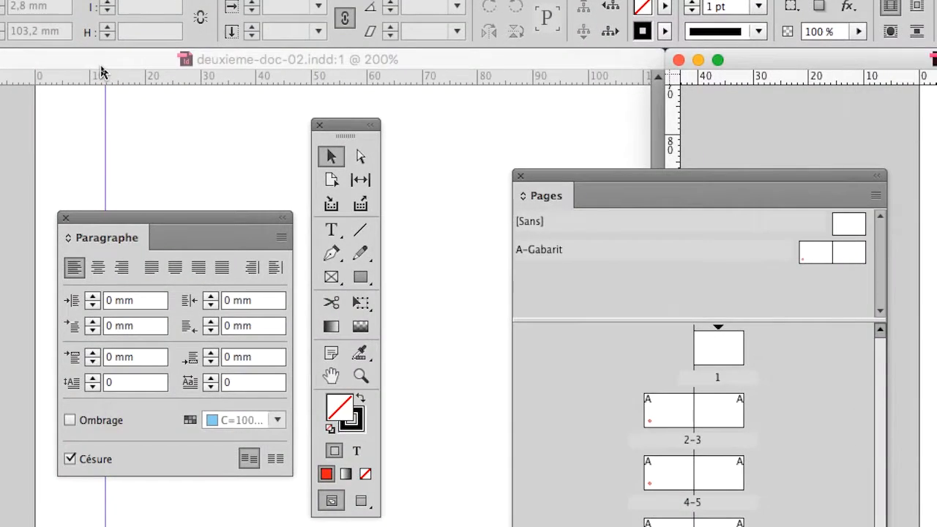
- Return to the master's window and rearrange the Paragraph, Tools and Character panels, placing Character just above the red circle
click(101, 71)
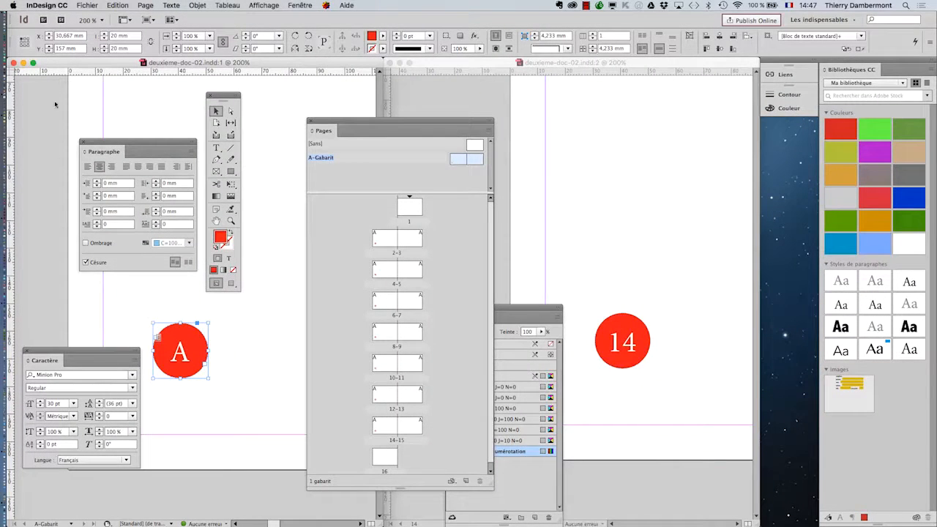
drag(152, 139, 94, 92)
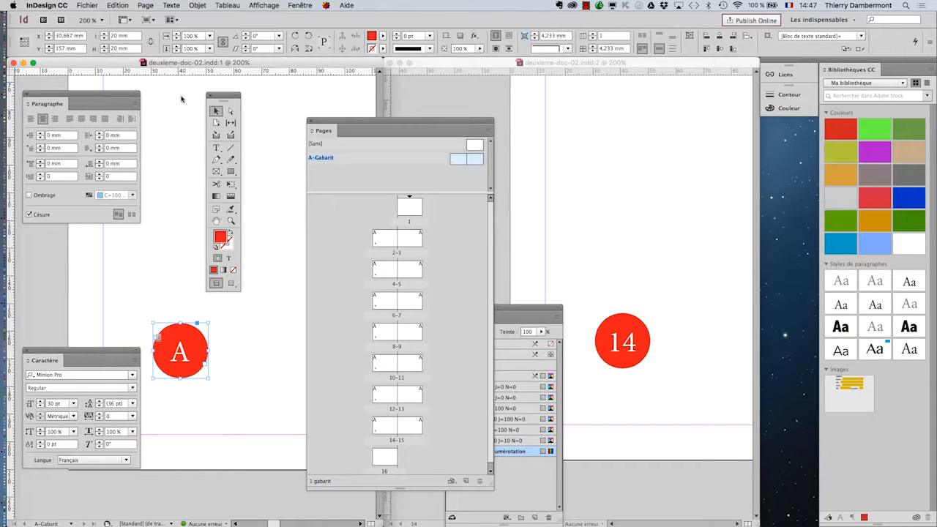
drag(219, 96, 231, 422)
drag(84, 358, 249, 163)
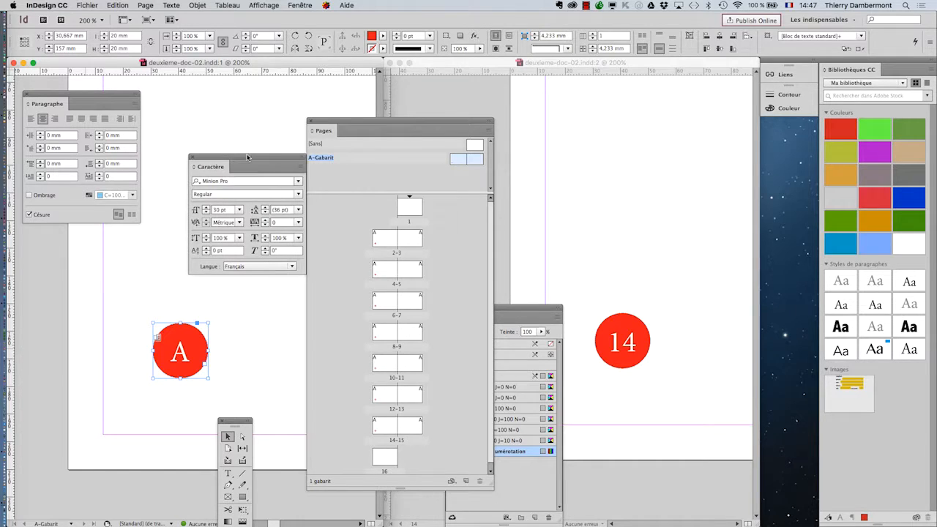
click(171, 6)
click(96, 276)
drag(218, 158, 180, 194)
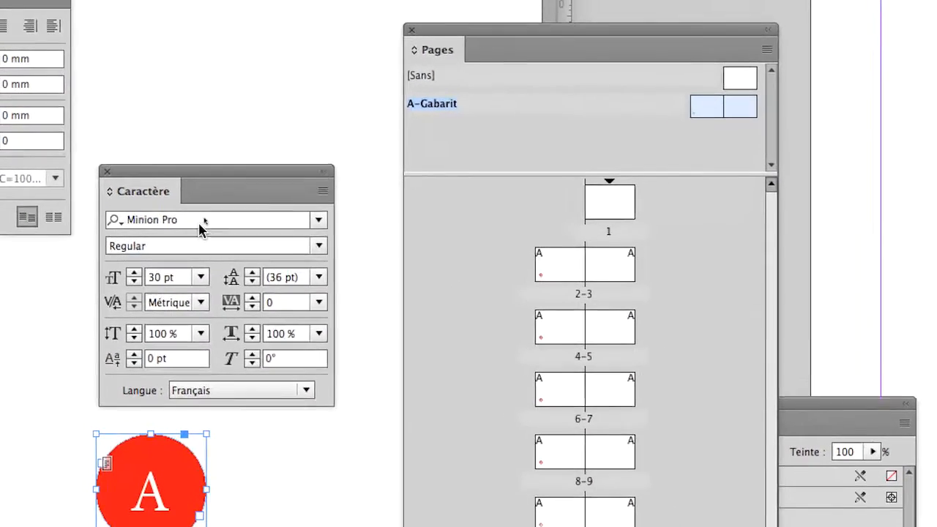
- Make the master page number bold and cycle its font through the families after Minion Pro, finishing on Soleil Bold
click(200, 221)
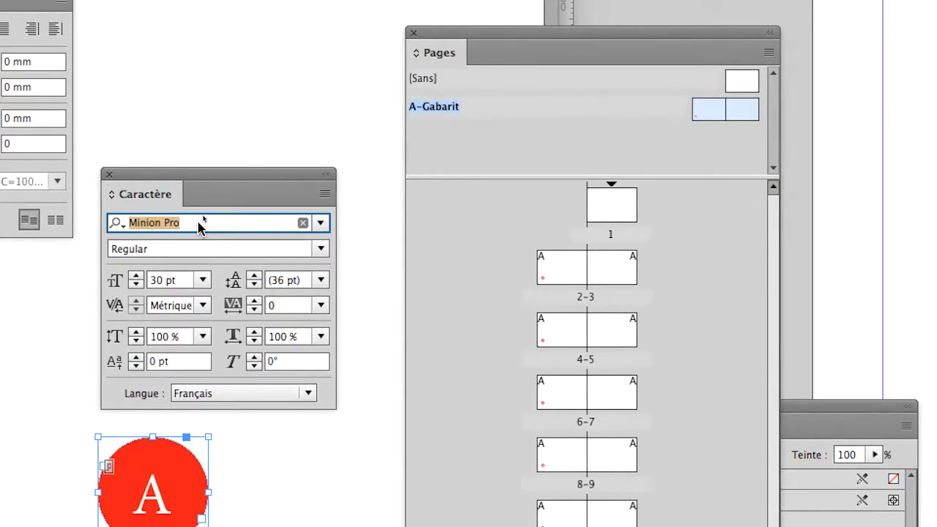
key(shift+super+b)
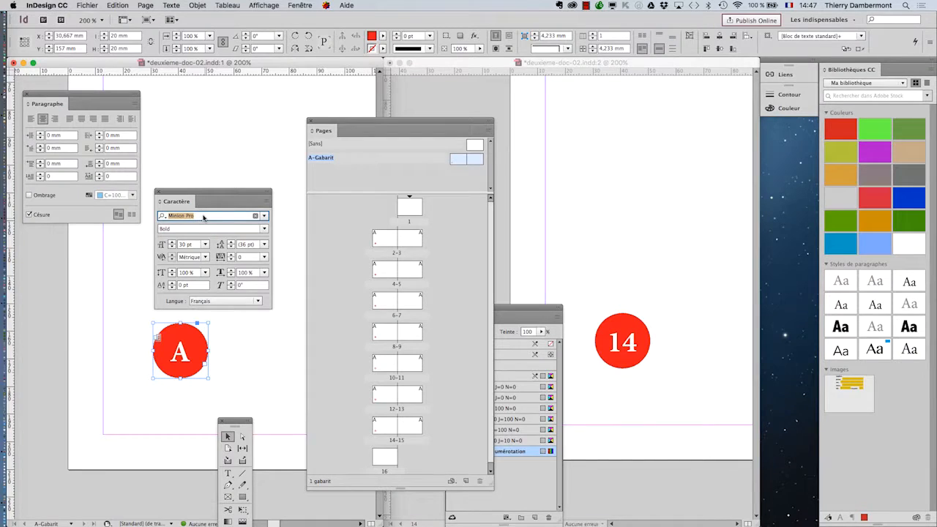
key(Down)
key(Down)
key(Down)
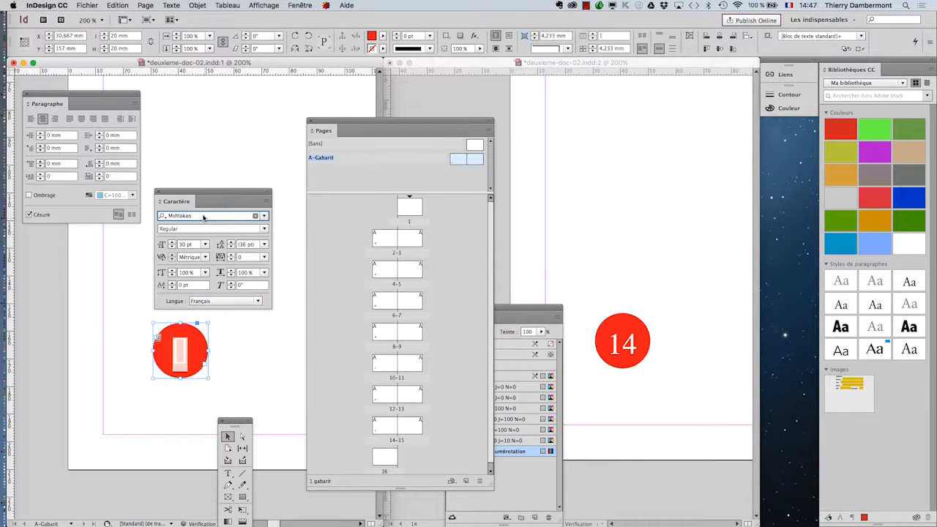
key(Down)
key(Down)
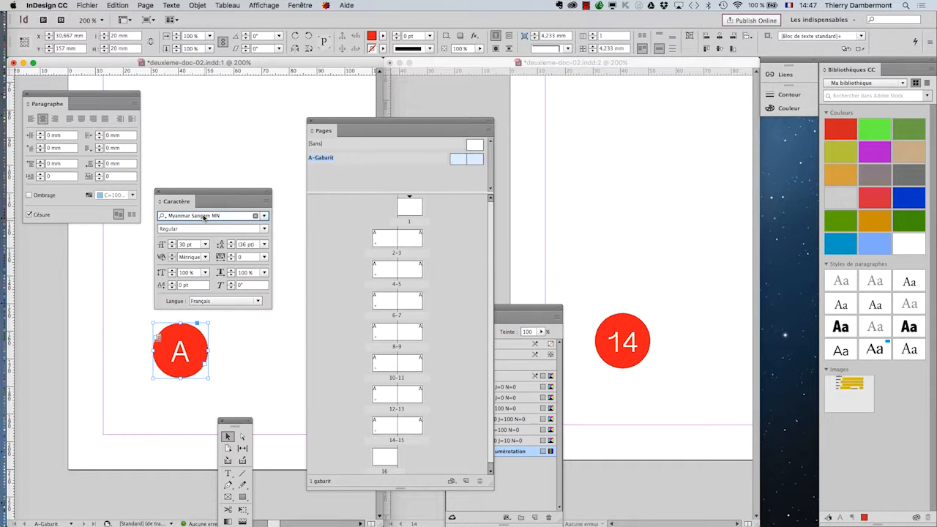
key(Down)
key(Down)
key(Down)
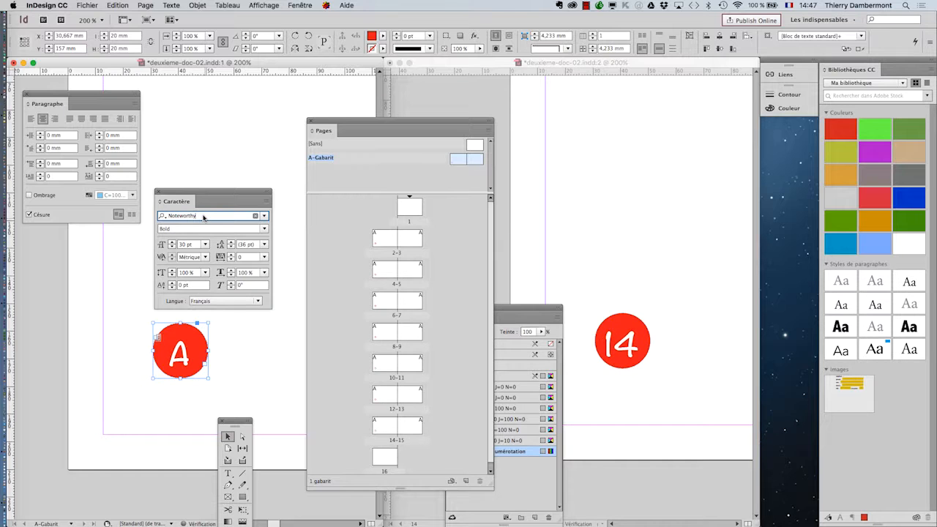
key(Down)
key(Down)
key(Down)
key(Down)
key(Down)
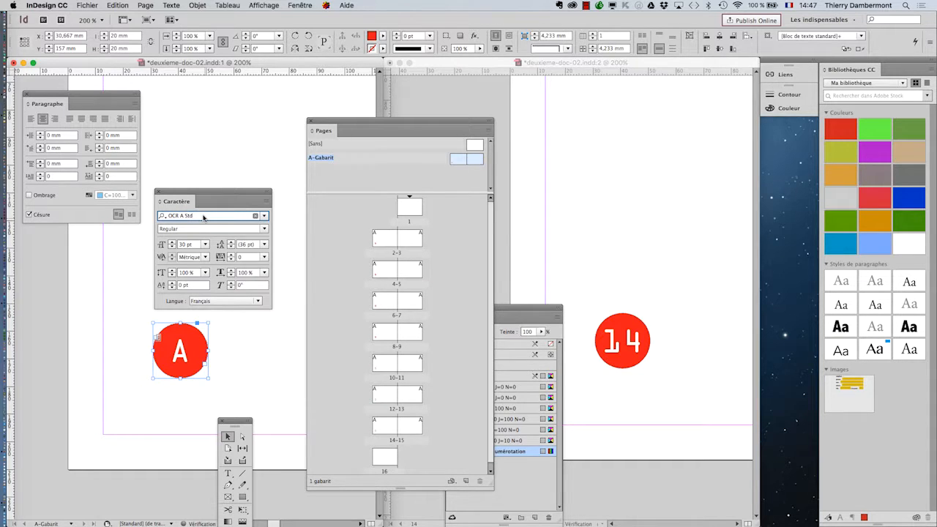
key(Down)
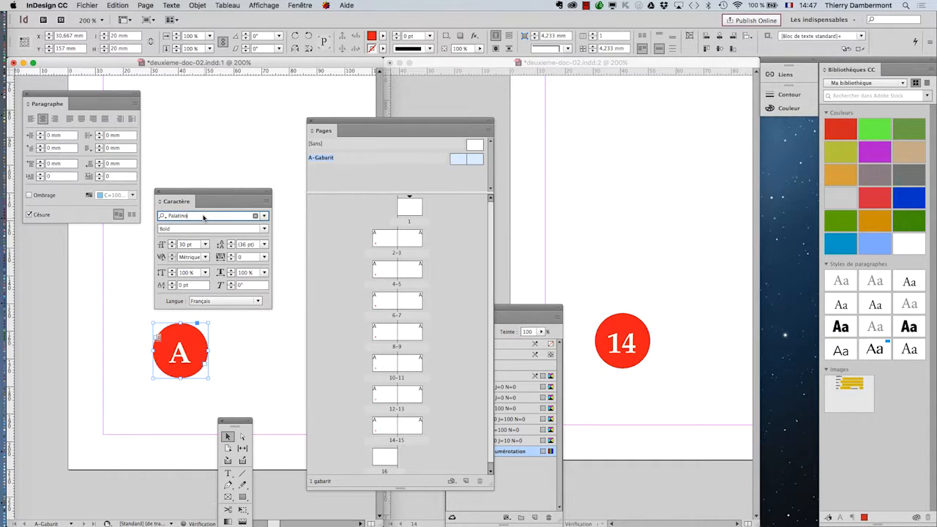
key(Down)
key(Down)
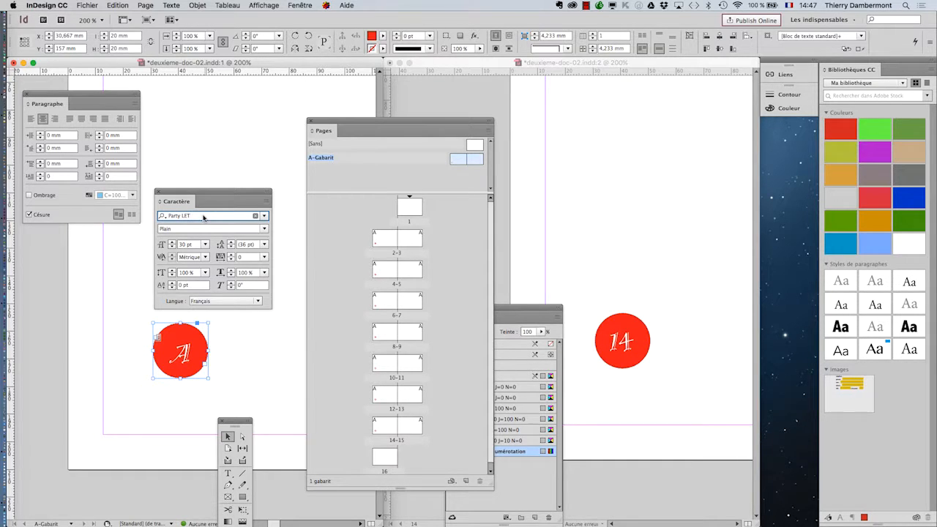
key(Down)
key(Down)
key(Down)
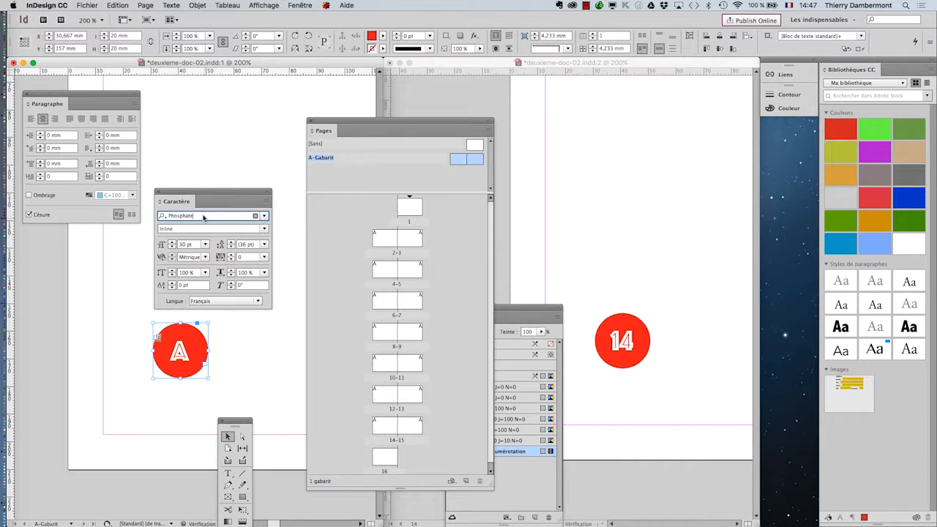
key(Down)
key(Down)
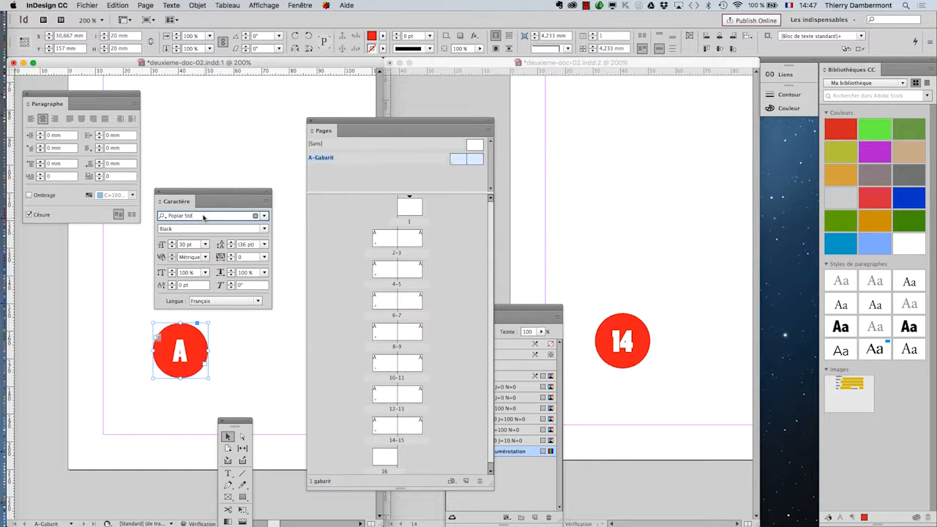
key(Down)
key(Down)
key(Down)
key(Down)
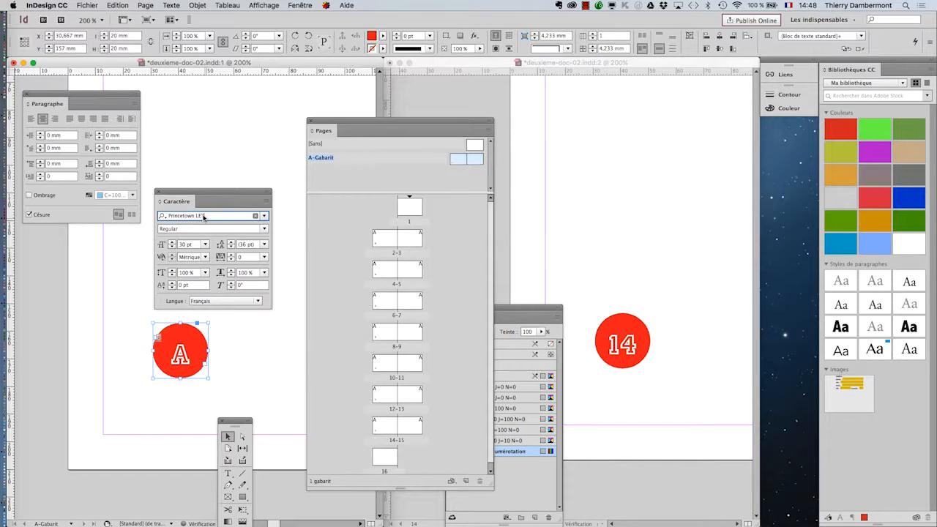
key(Down)
key(Down)
key(Down)
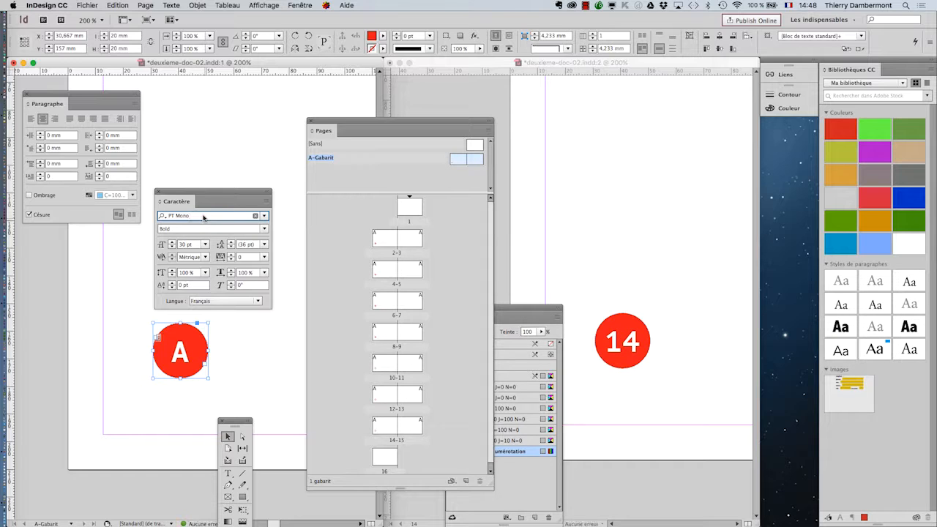
key(Down)
key(Down)
key(Down)
key(Down)
key(Down)
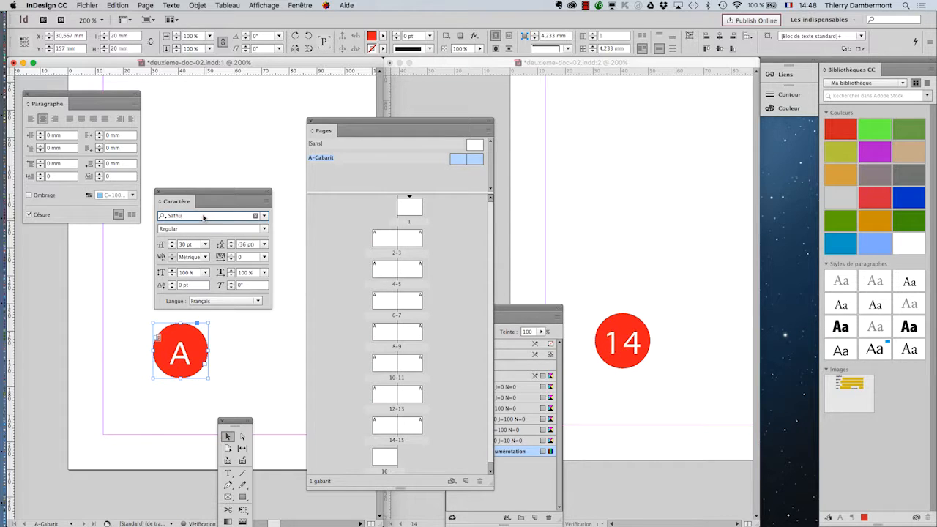
key(Down)
key(Down)
key(Down)
key(Down)
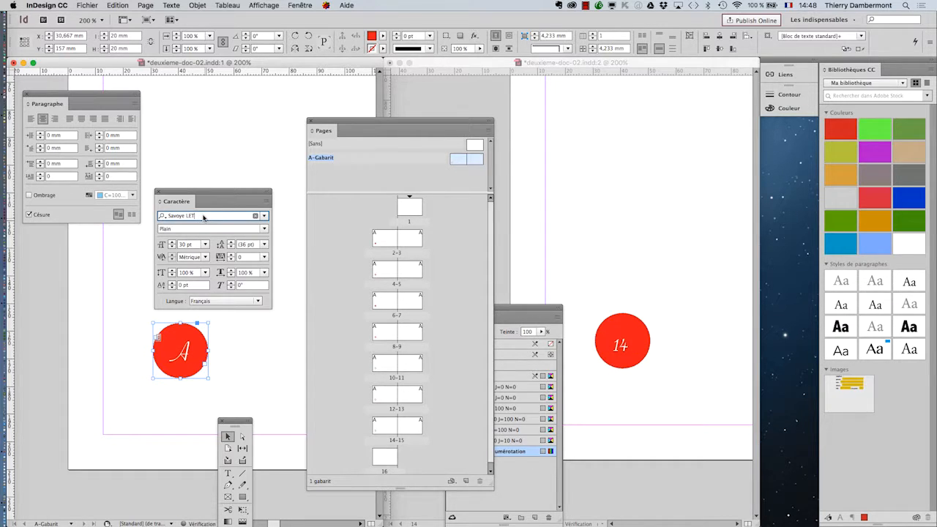
key(Down)
key(Down)
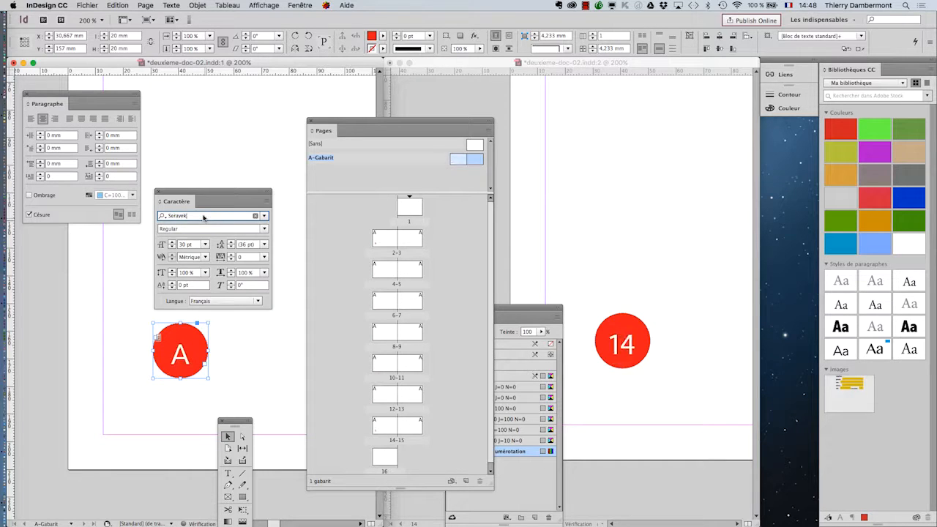
text(Seravek)
key(Down)
key(Down)
key(Down)
key(Down)
key(Down)
key(Down)
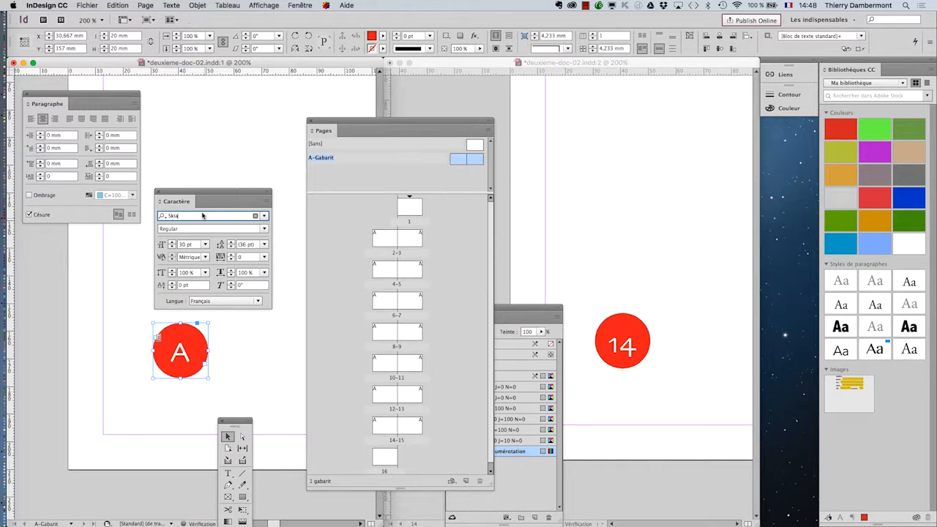
key(Down)
key(Down)
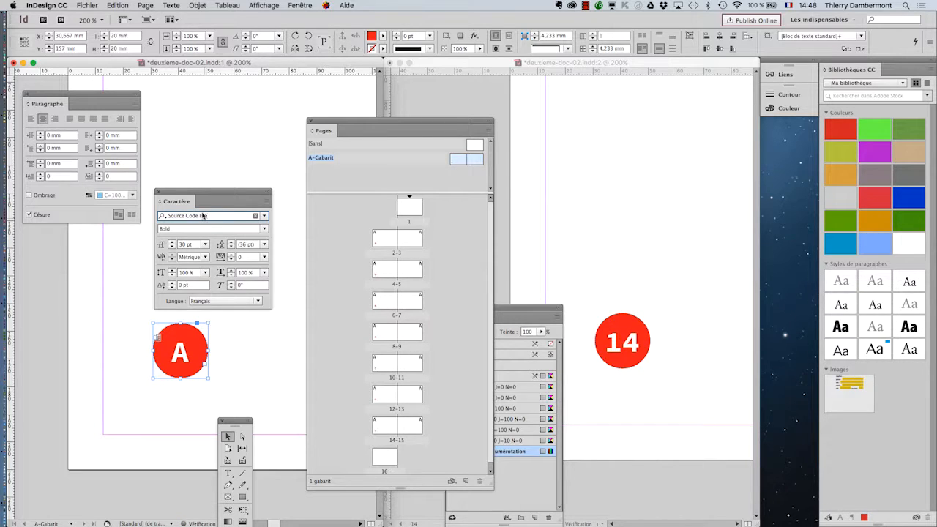
key(Up)
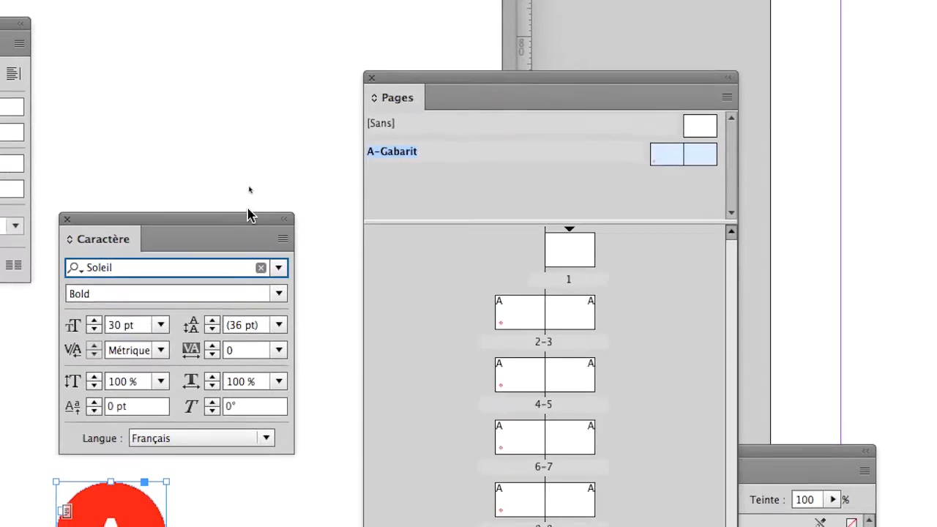
- Move the Character panel closer to the page 14 circle and try tracking values of -25, -100, -75 and 75 on the page number
drag(242, 128, 490, 260)
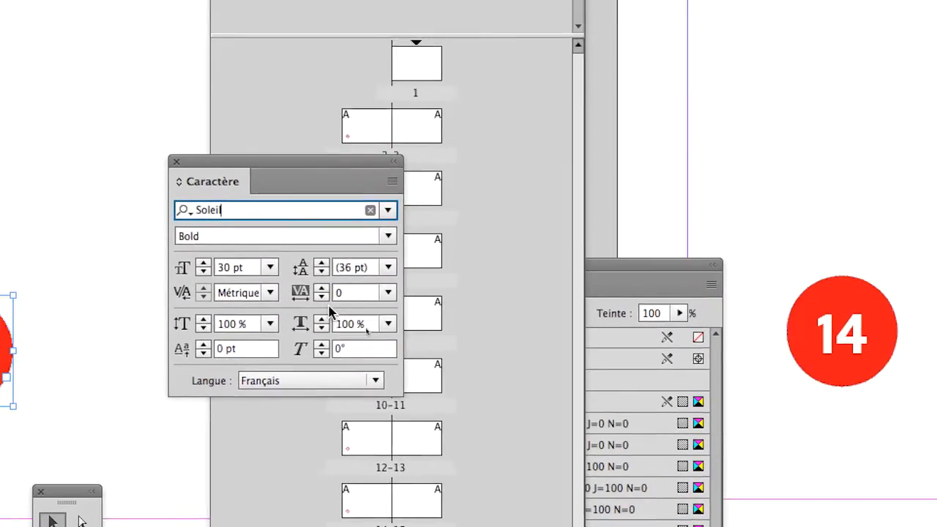
click(600, 253)
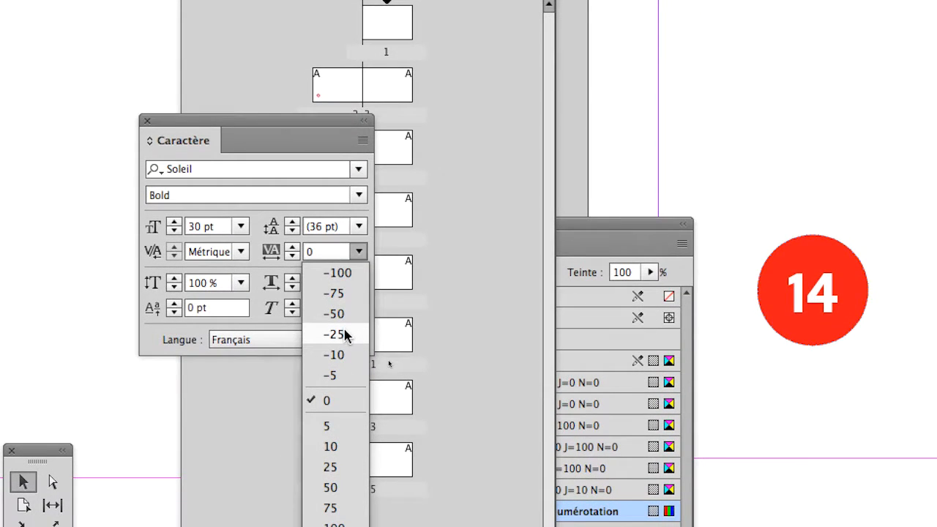
click(336, 335)
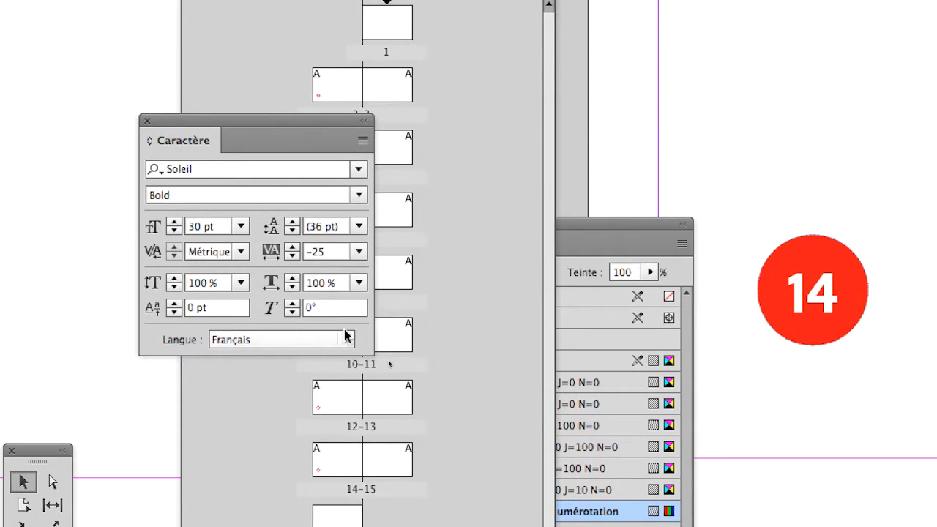
click(358, 252)
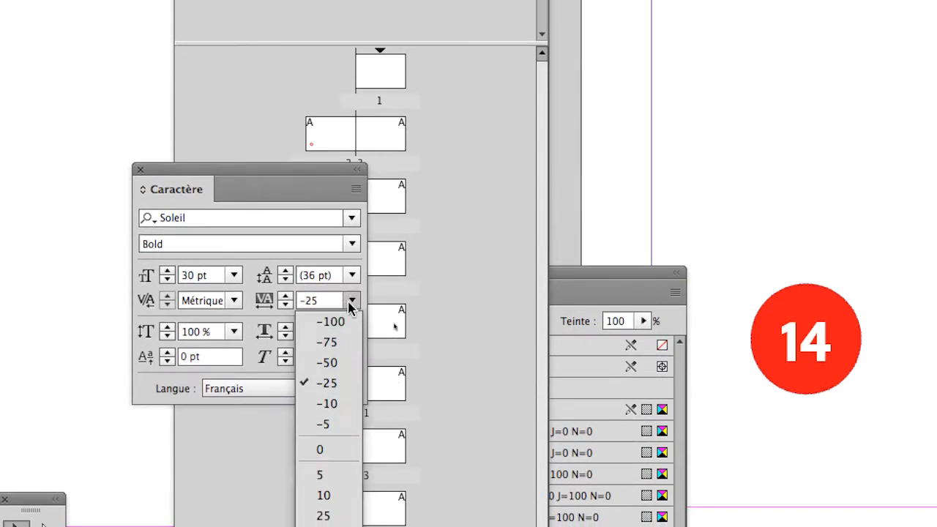
click(350, 316)
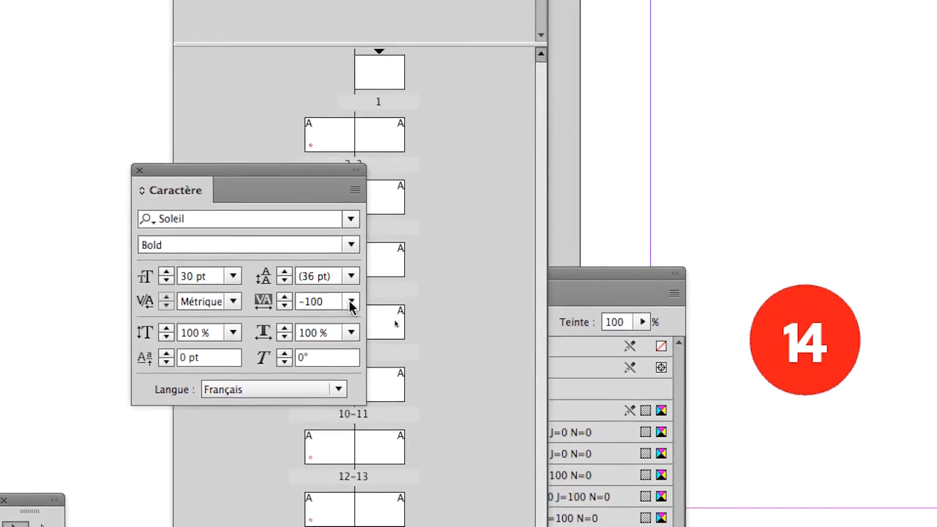
click(351, 303)
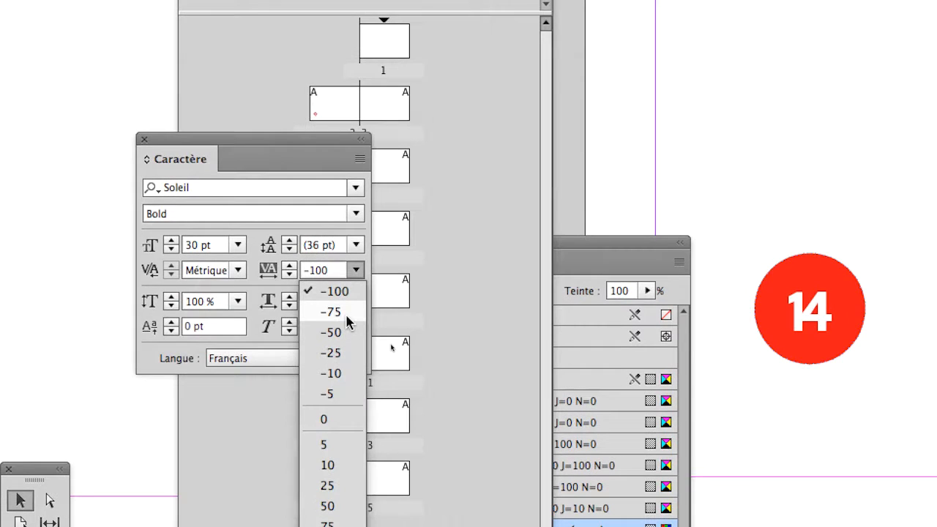
click(349, 311)
click(355, 270)
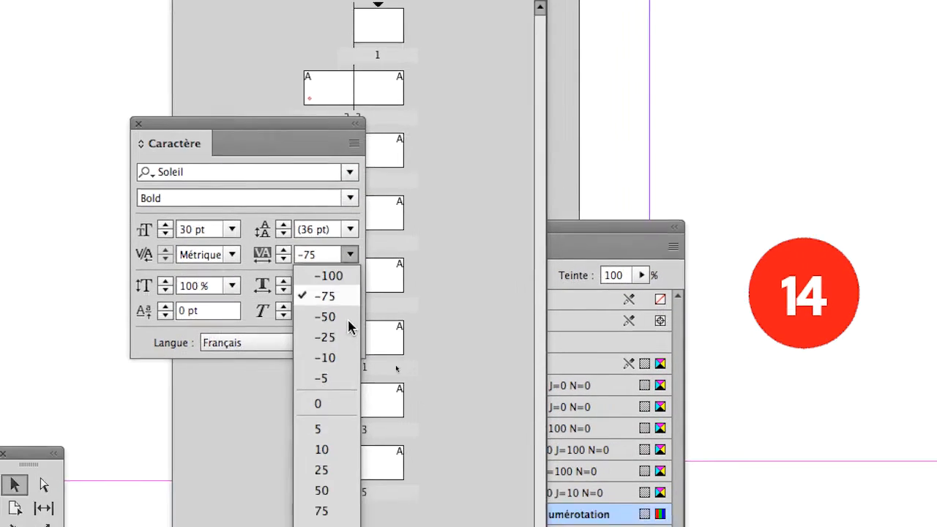
click(343, 393)
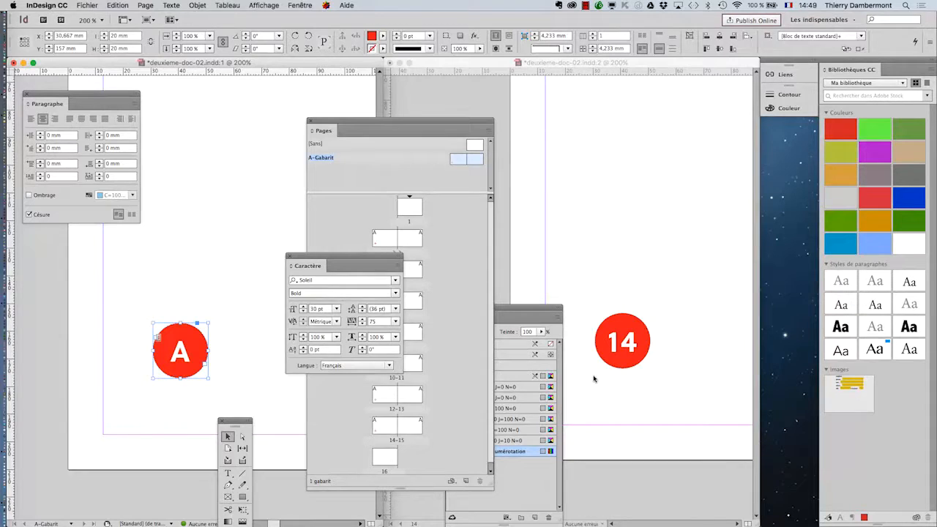
- Try font sizes up to 60 pt on the master page number, settle on 40 pt, and set its tracking to -50
shift+click(303, 306)
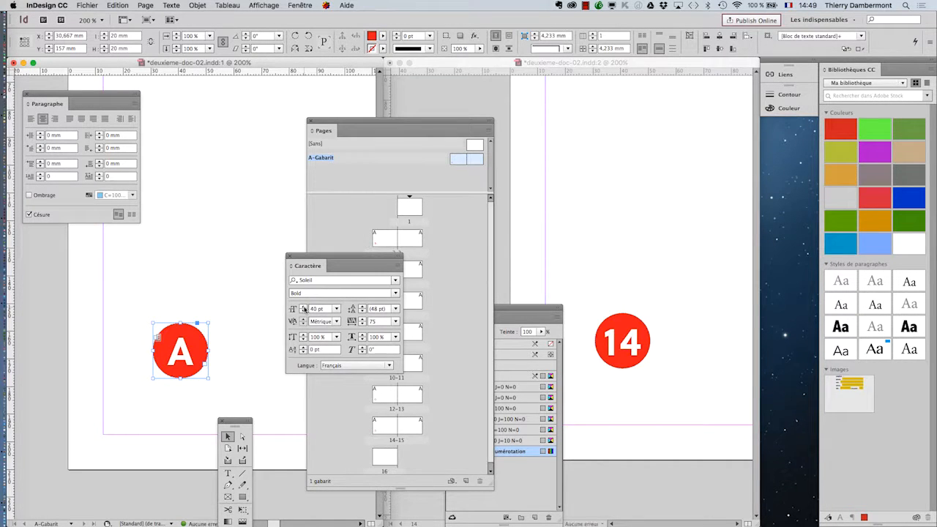
shift+click(303, 307)
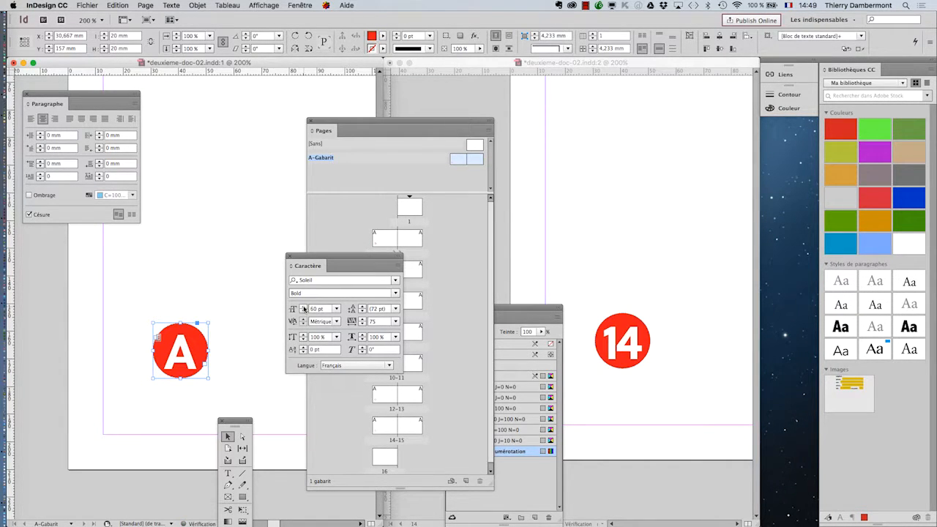
shift+click(304, 310)
shift+click(305, 312)
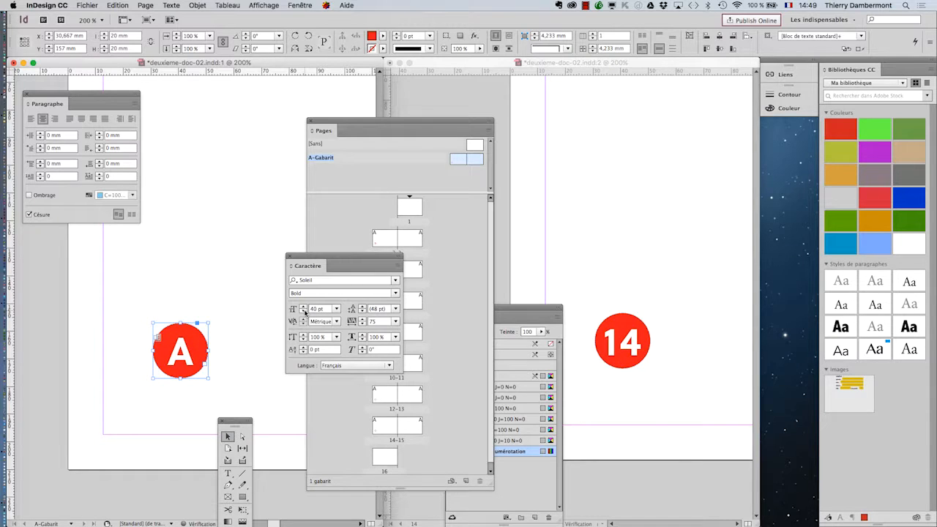
shift+click(303, 307)
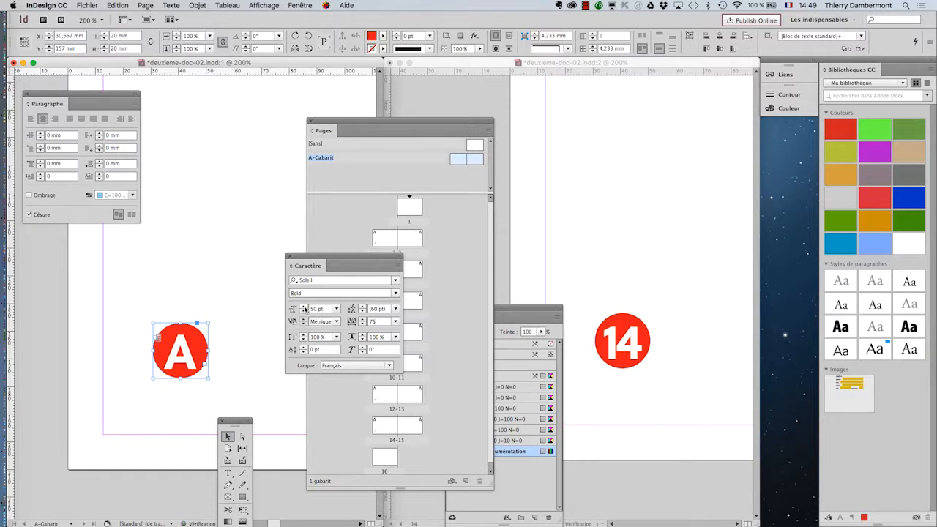
shift+click(305, 312)
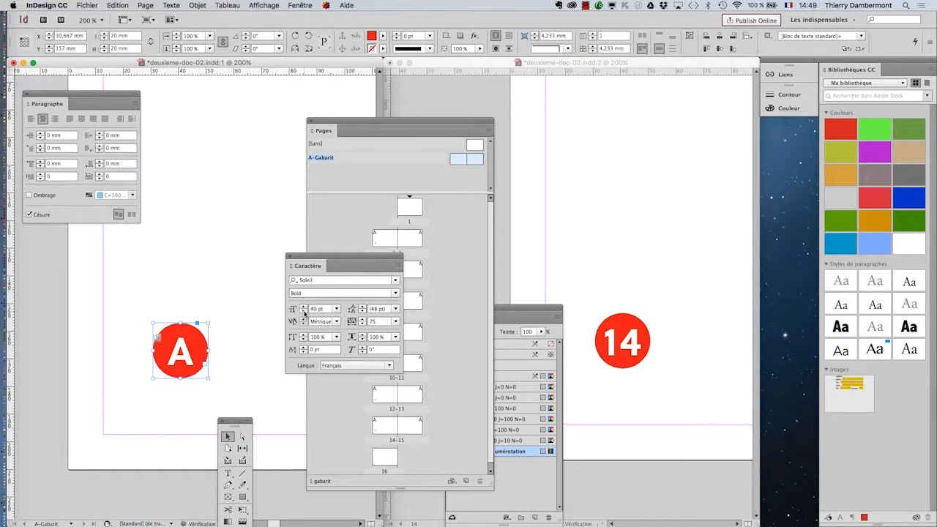
click(396, 321)
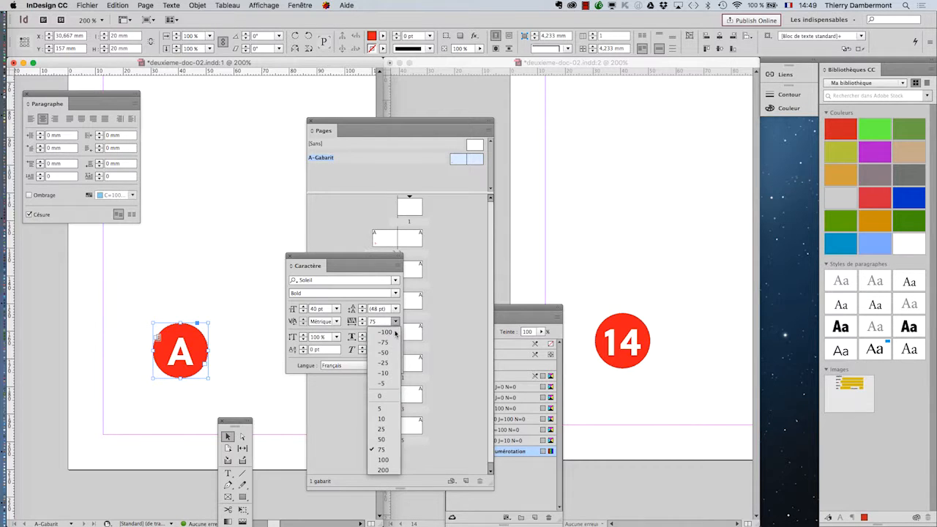
click(383, 352)
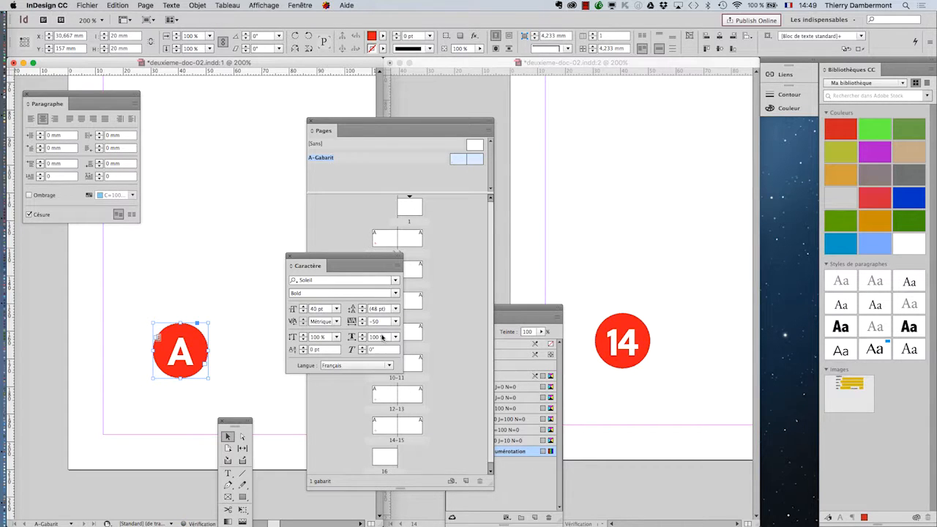
- Move the Character panel back above the master's red circle, between the Paragraph and Pages panels without covering either
drag(349, 256, 187, 145)
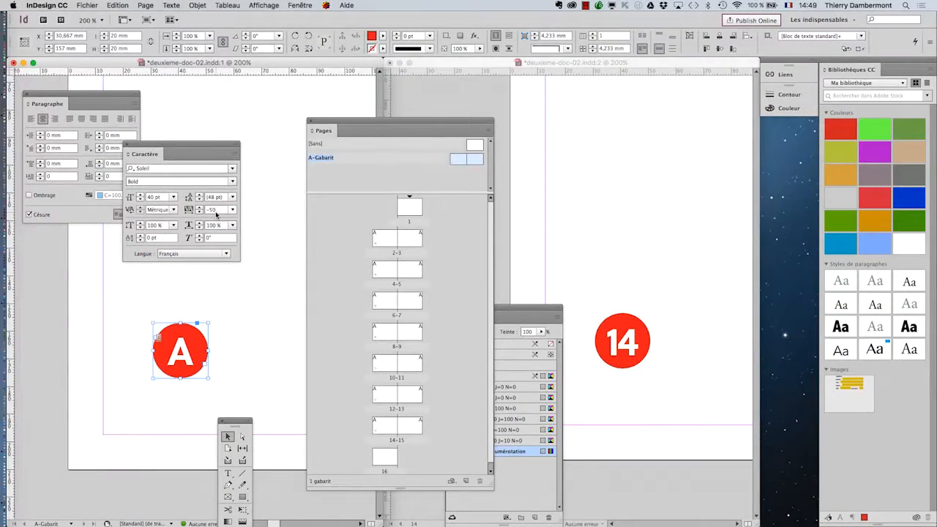
click(200, 149)
drag(222, 144, 261, 133)
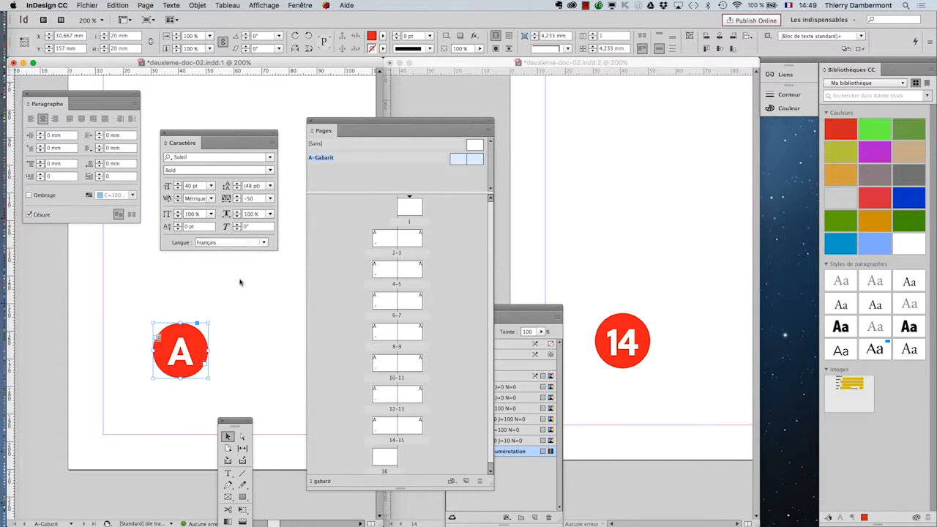
- Browse the document pages in the second window and examine the page number circles from page 16 back to page 12
click(232, 322)
click(196, 365)
click(650, 393)
scroll(639, 376, down, 3)
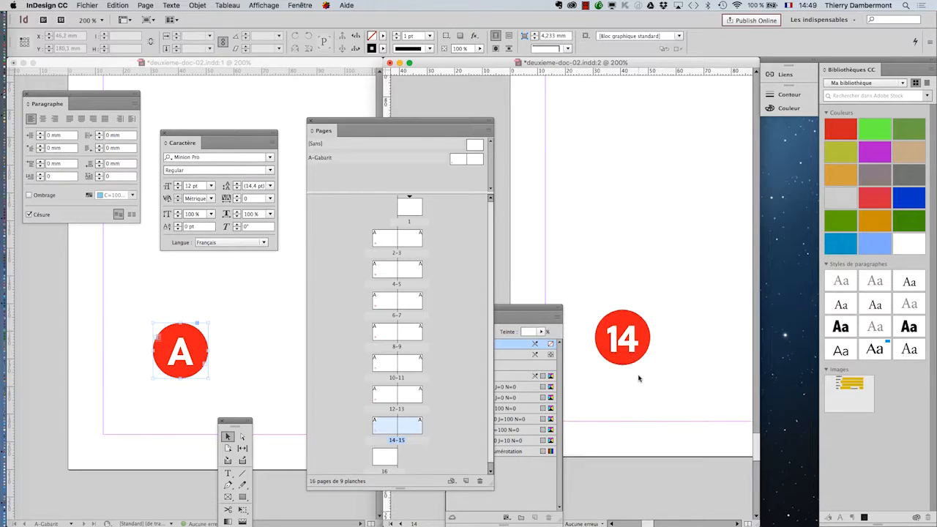
scroll(639, 380, up, 10)
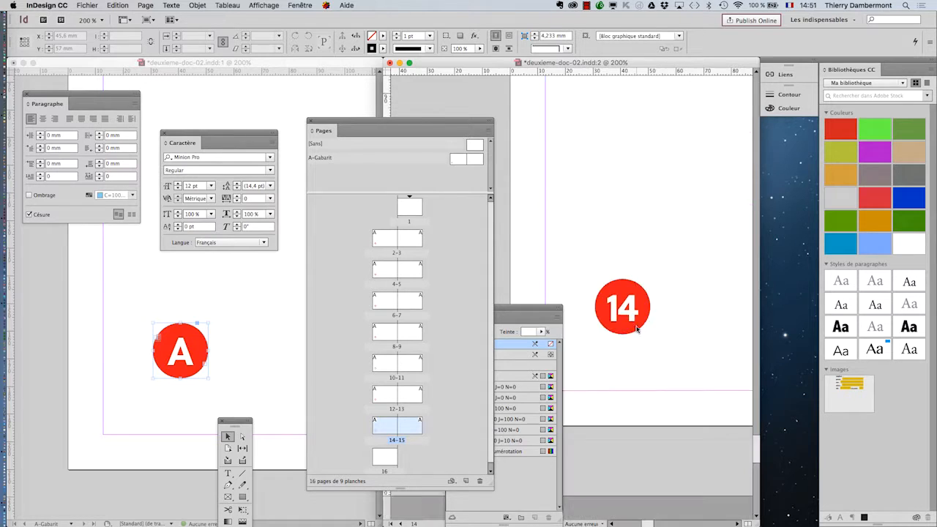
scroll(636, 329, down, 10)
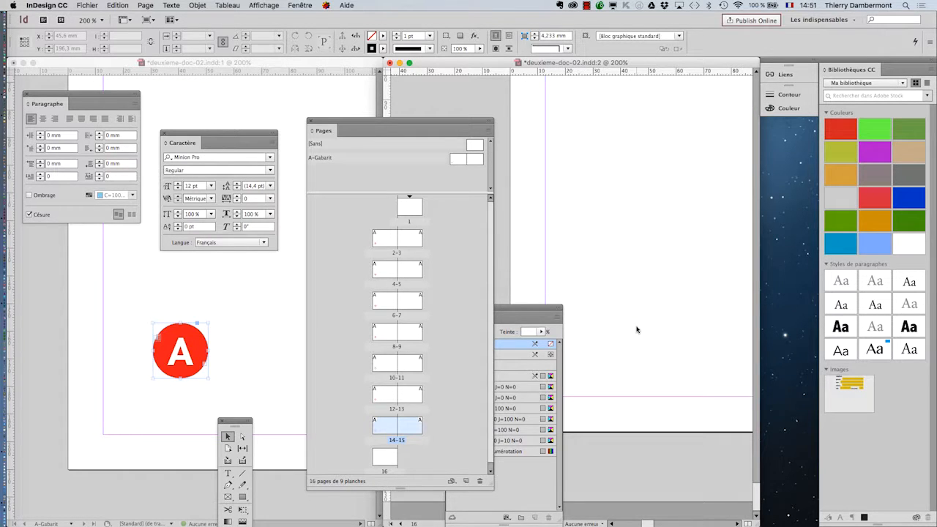
scroll(636, 329, up, 10)
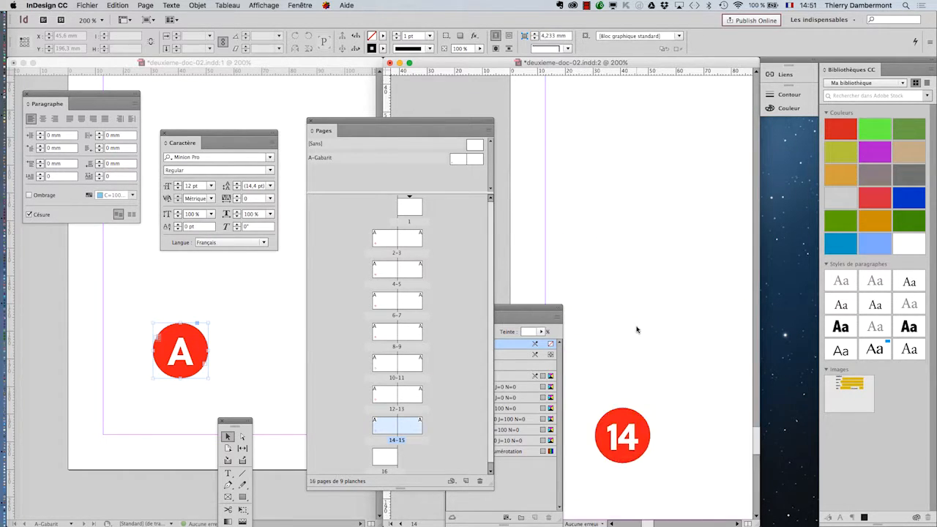
scroll(636, 330, up, 10)
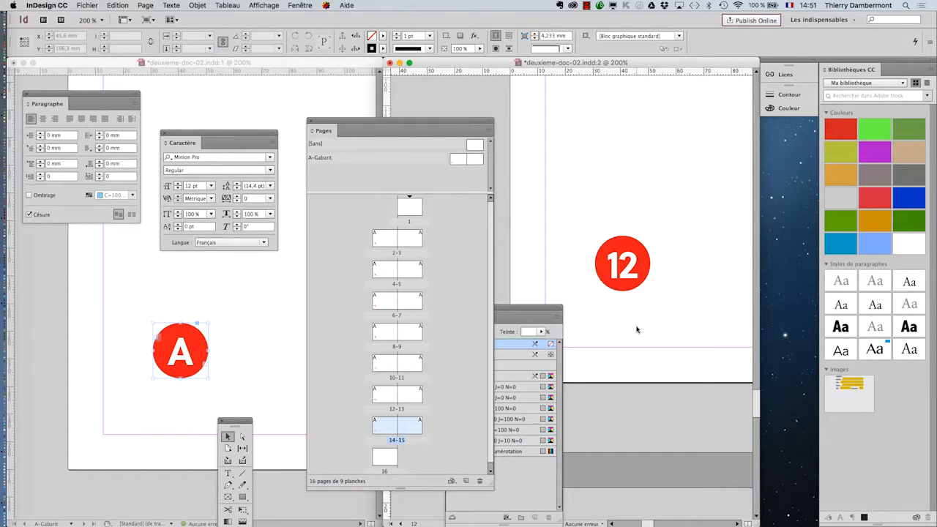
scroll(638, 316, up, 2)
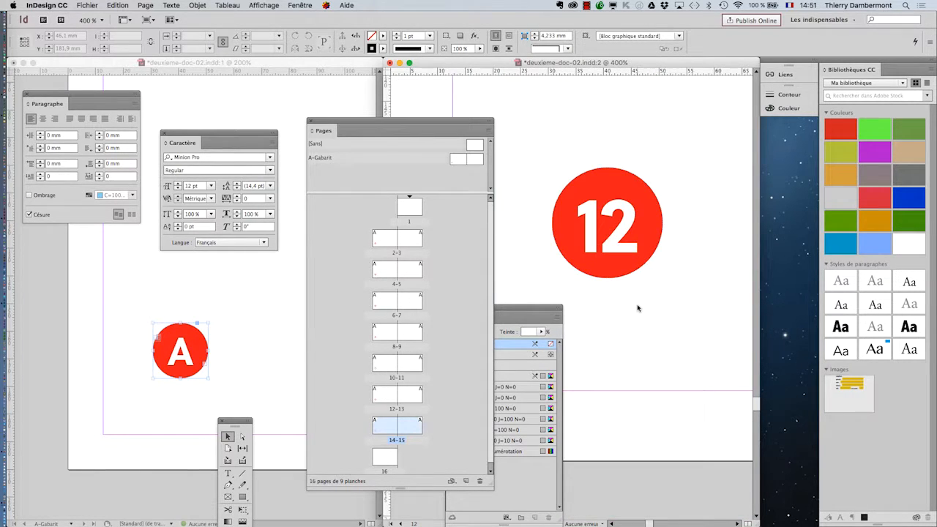
- Close the Pages and Swatches panels and override the master's numbered circle on page 10 so it is selected
click(309, 121)
click(450, 310)
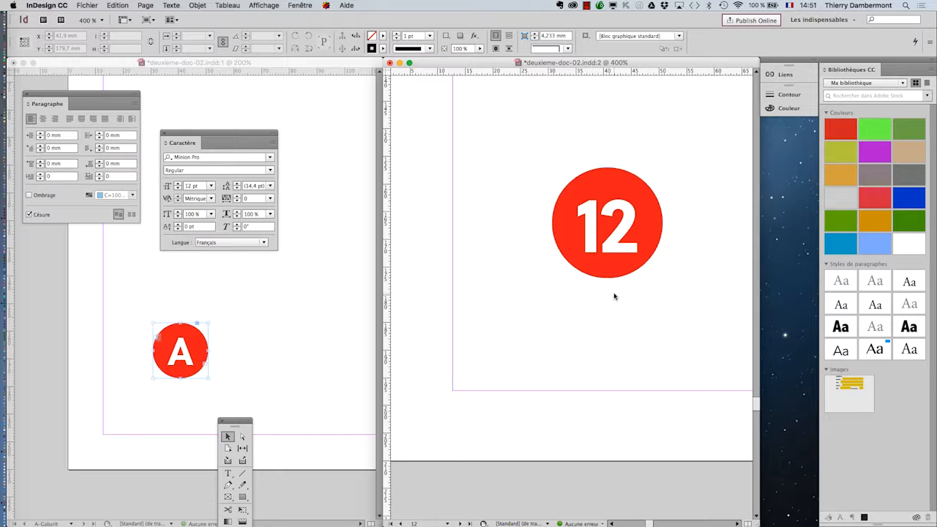
scroll(614, 296, up, 15)
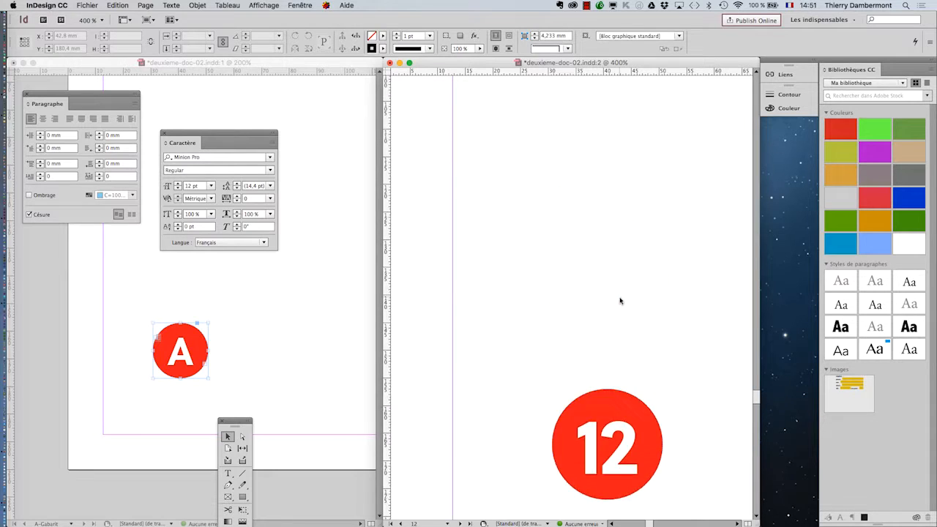
scroll(621, 302, up, 5)
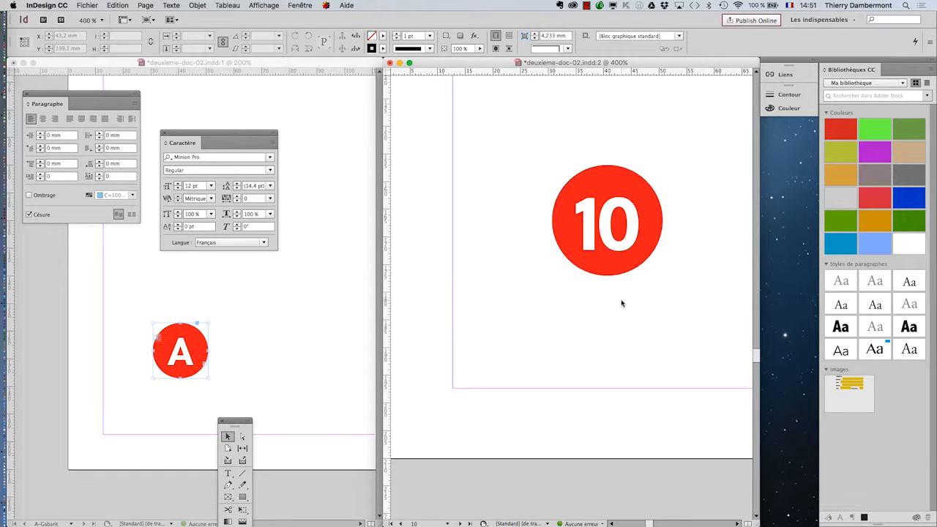
scroll(622, 341, up, 2)
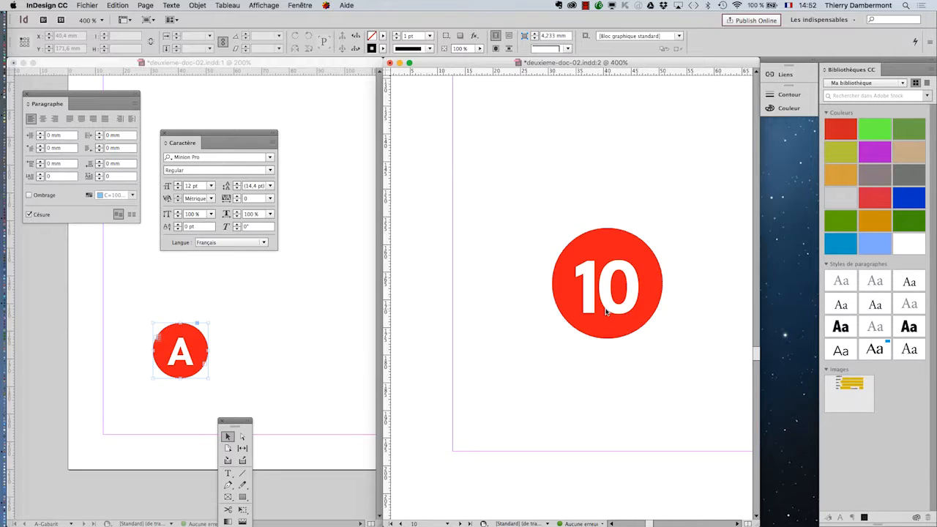
click(579, 248)
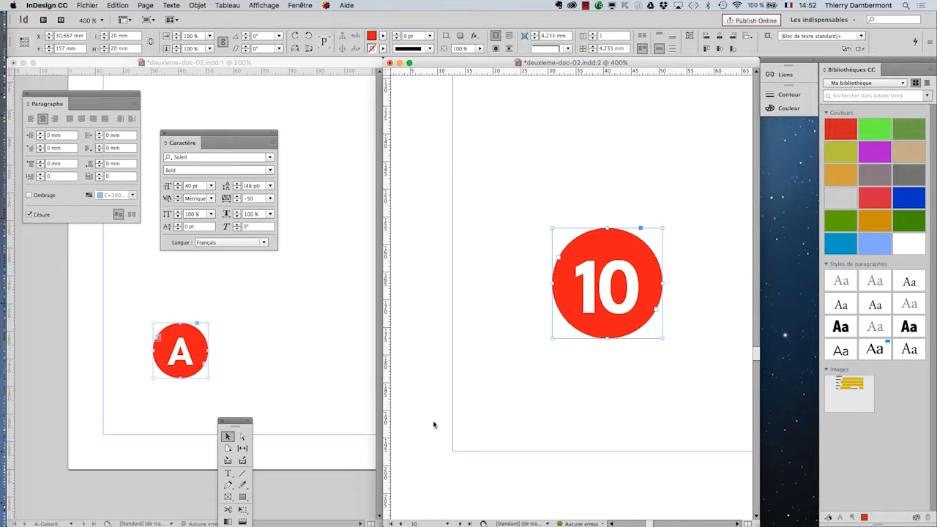
- Move the Tools panel beside the Character panel and reopen the Swatches panel, placing it next to the page 10 circle
drag(240, 422, 305, 287)
drag(315, 229, 321, 154)
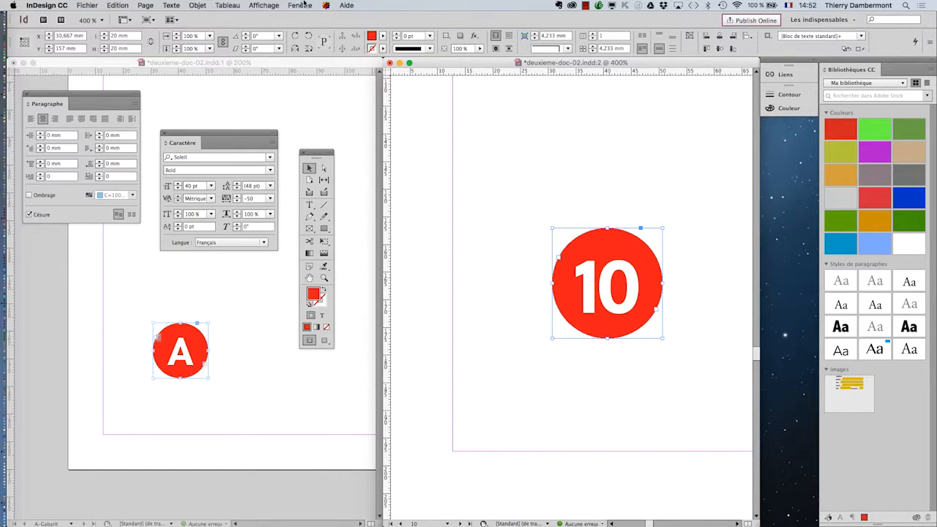
click(306, 5)
mouse_move(320, 97)
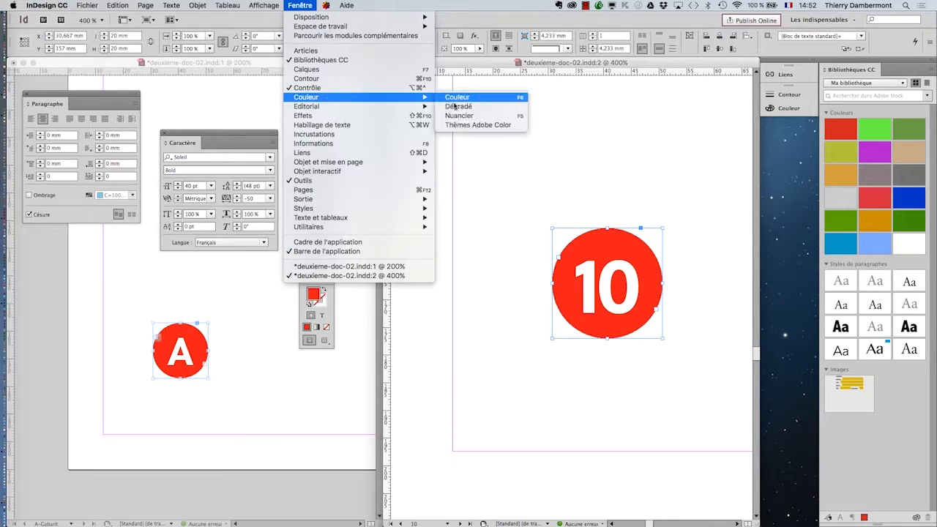
click(462, 116)
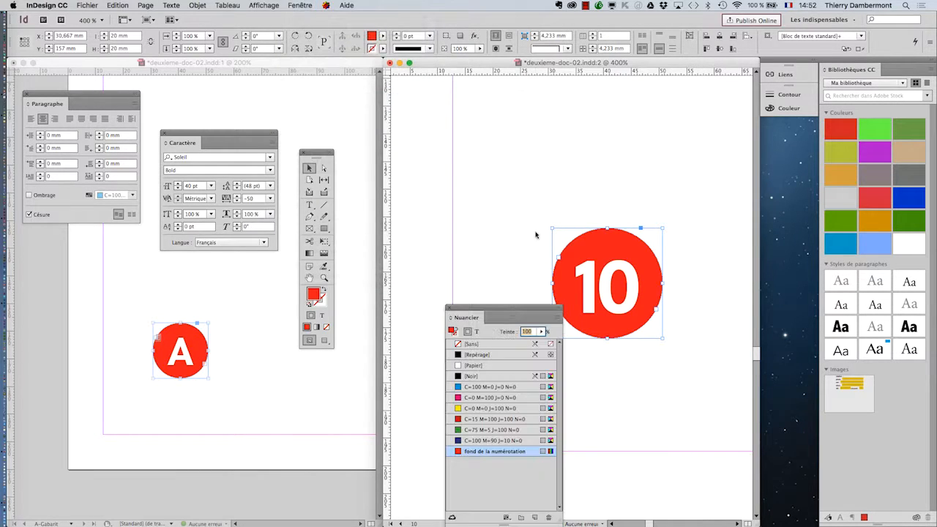
drag(495, 315, 427, 135)
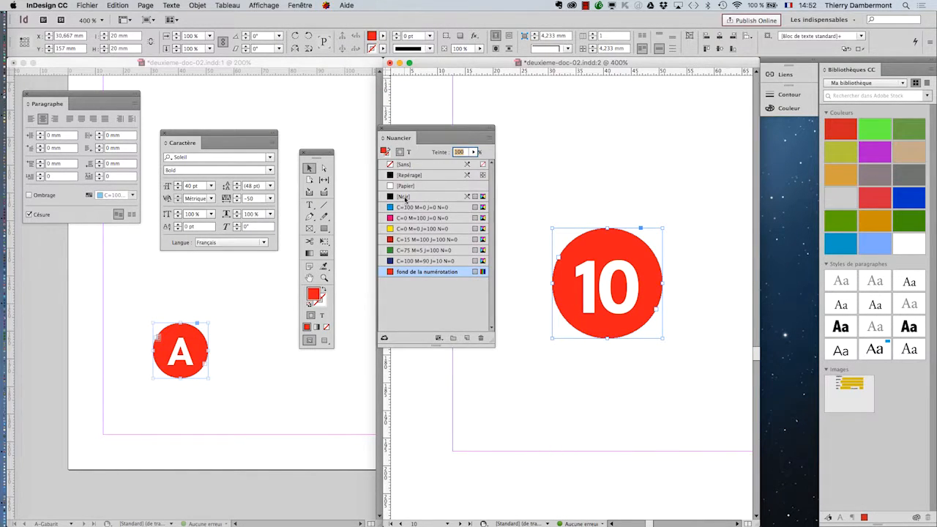
- Fill the overridden page 10 circle with the [Noir] swatch and reselect the circle
click(403, 196)
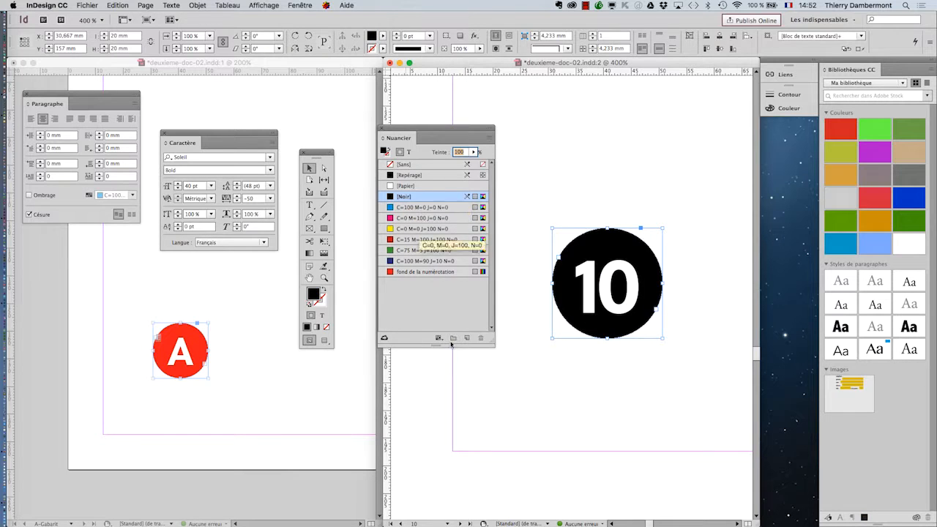
click(461, 398)
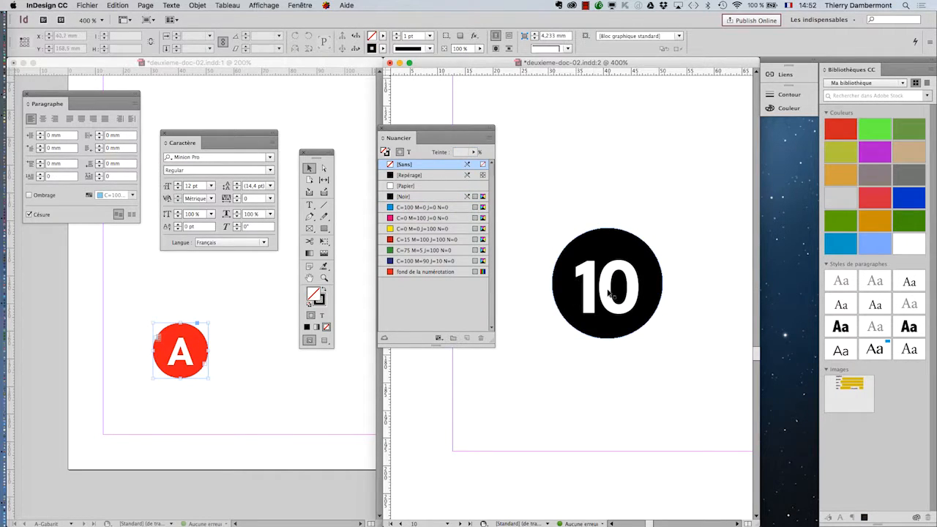
click(604, 254)
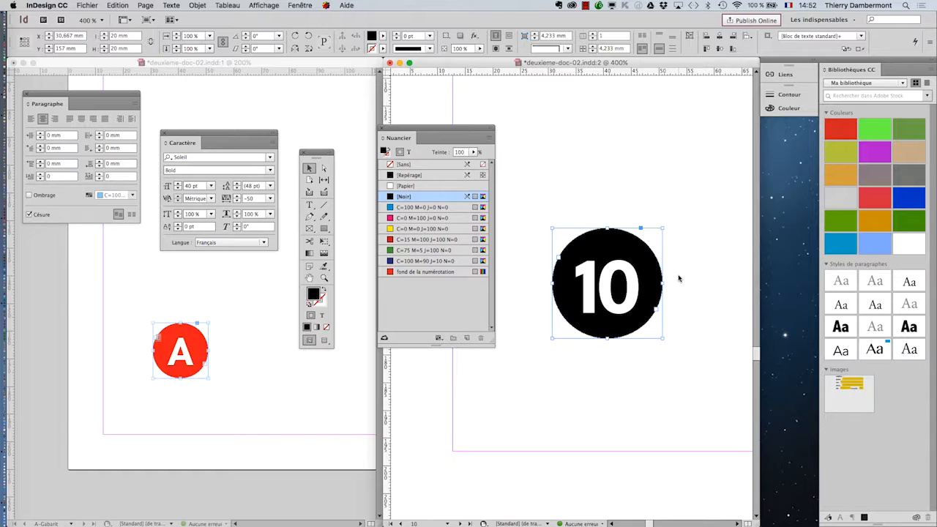
- Compare the fill of the page 10 circle with the numbered circle on page 8
scroll(678, 278, down, 4)
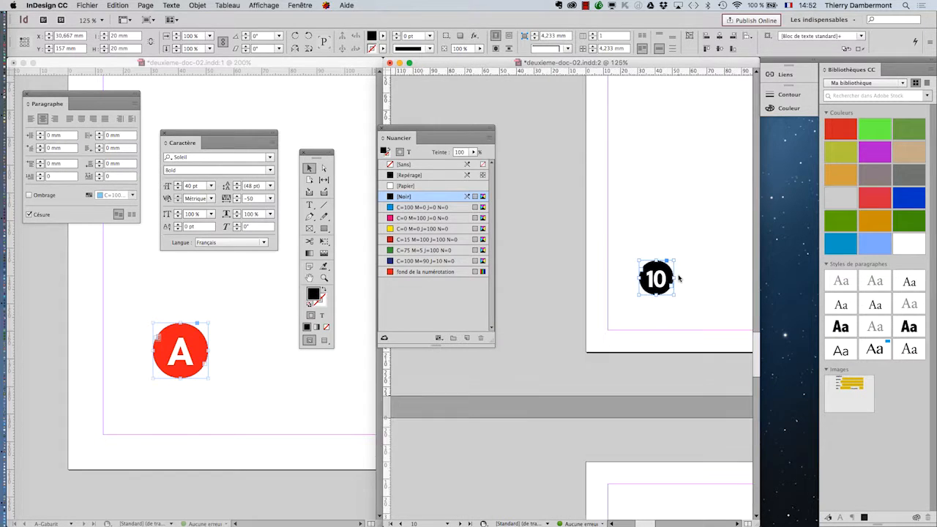
scroll(679, 279, down, 1)
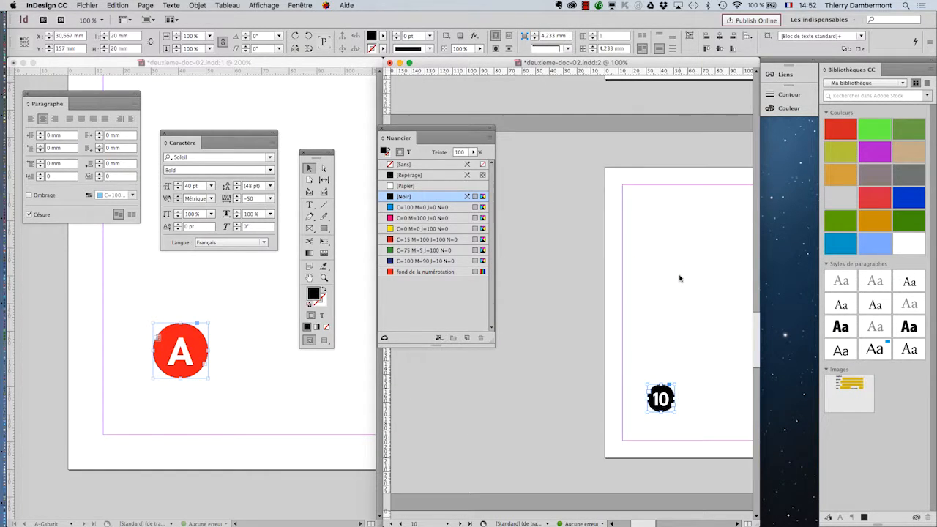
scroll(679, 278, down, 1)
scroll(678, 278, up, 1)
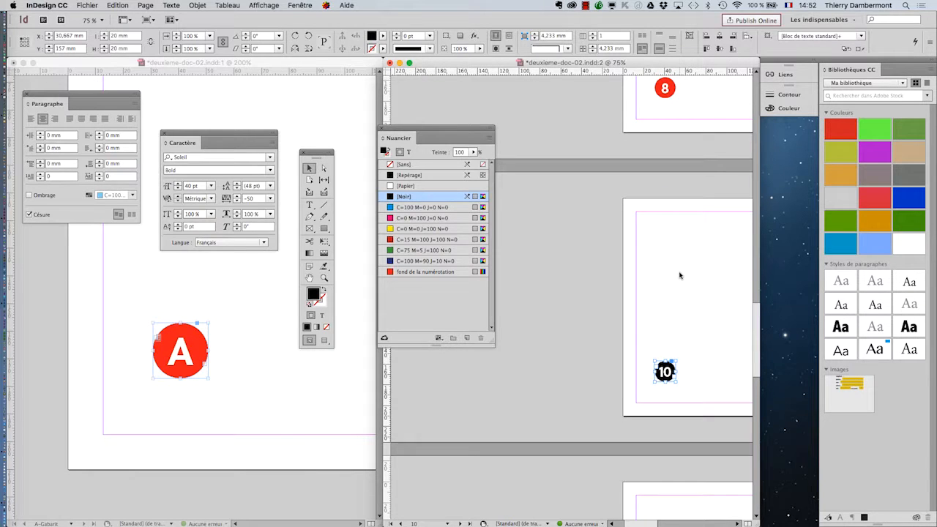
scroll(642, 524, right, 2)
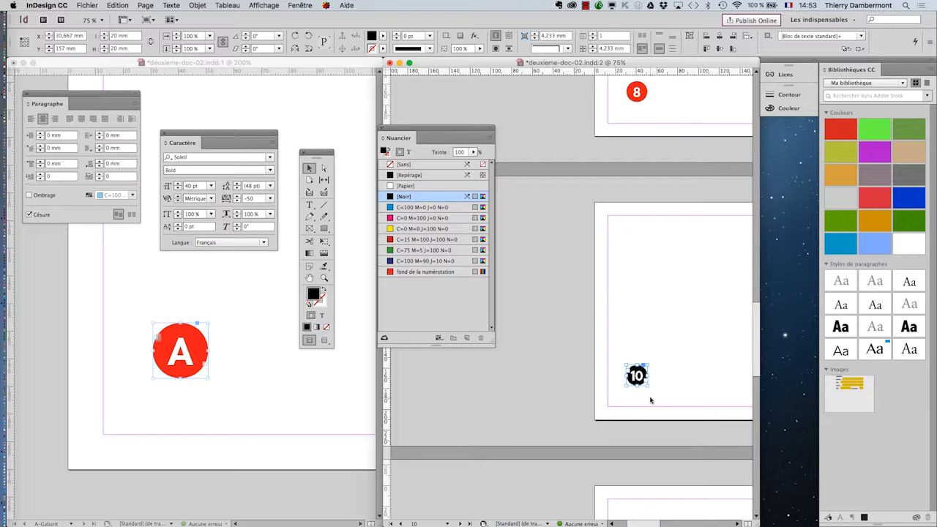
scroll(642, 389, up, 2)
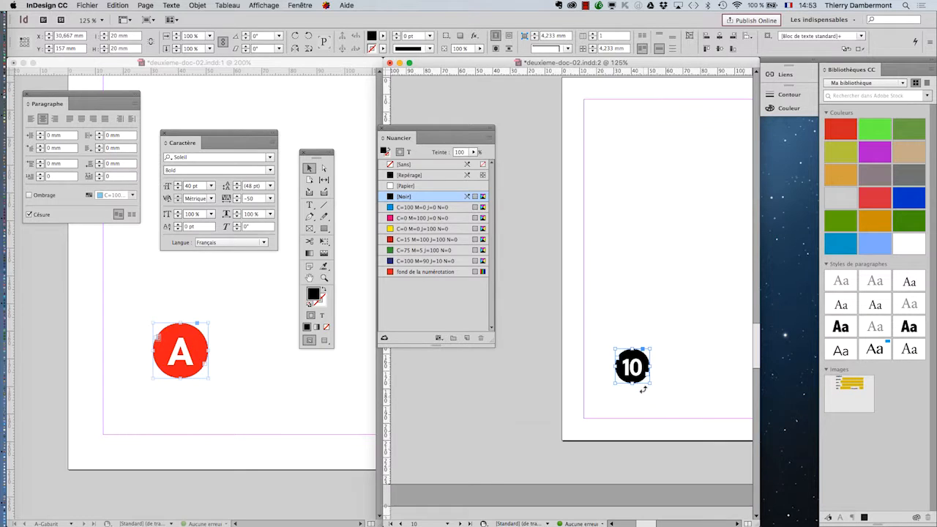
scroll(643, 390, up, 2)
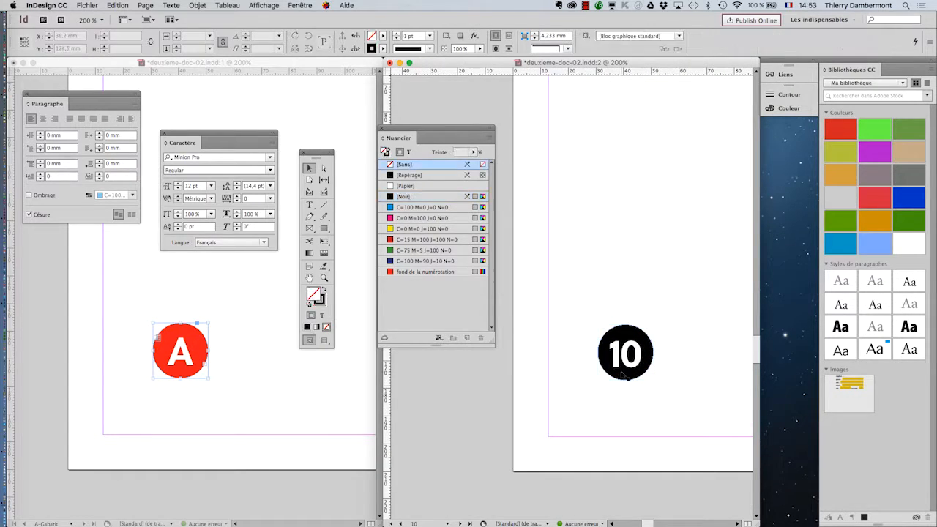
- Fill the numbered circle on the A-Gabarit master with the green C=75 M=5 J=100 N=0 swatch and deselect it
click(264, 408)
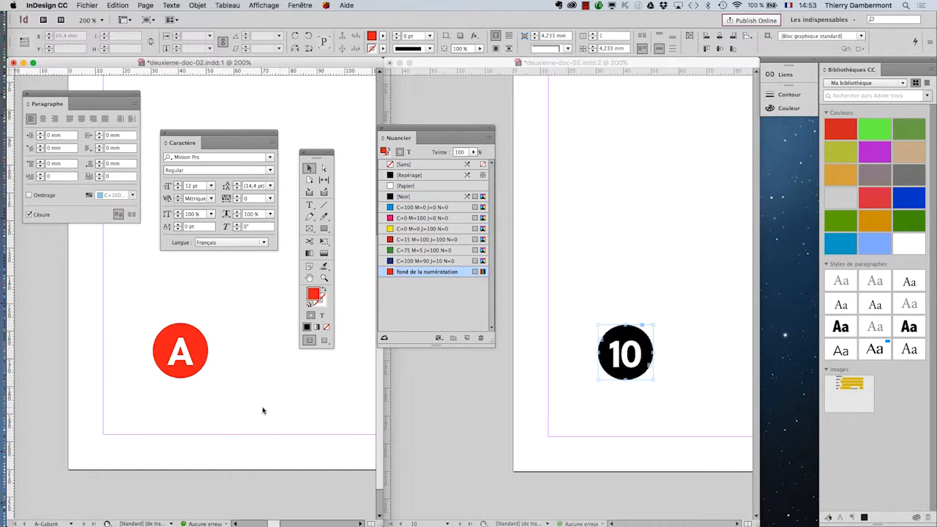
click(187, 359)
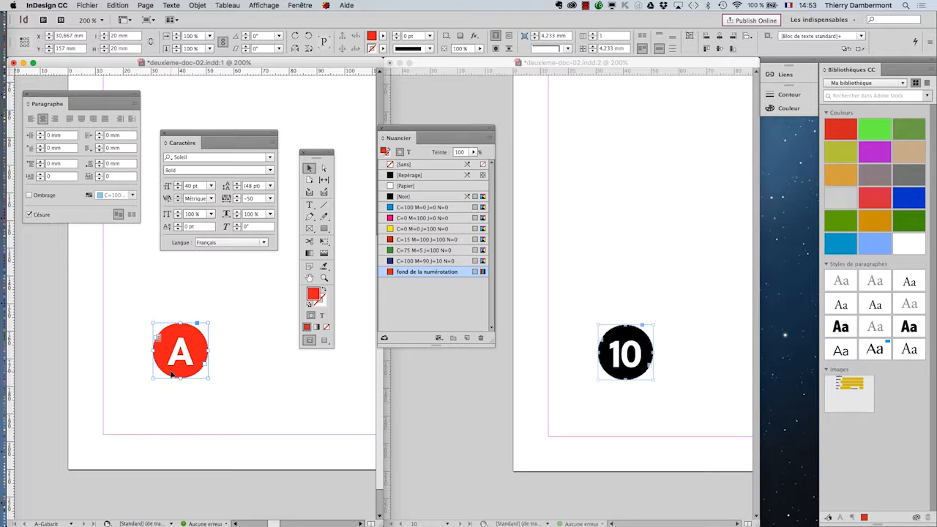
click(405, 250)
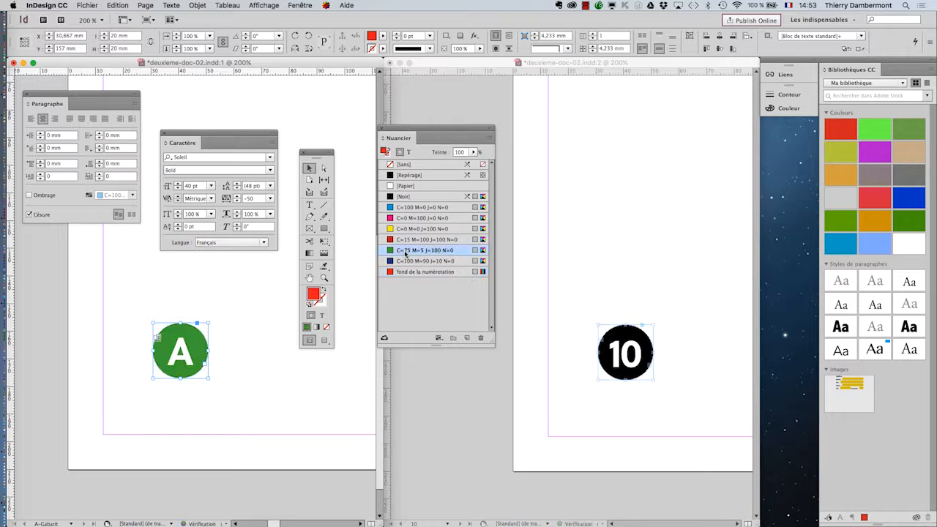
click(253, 316)
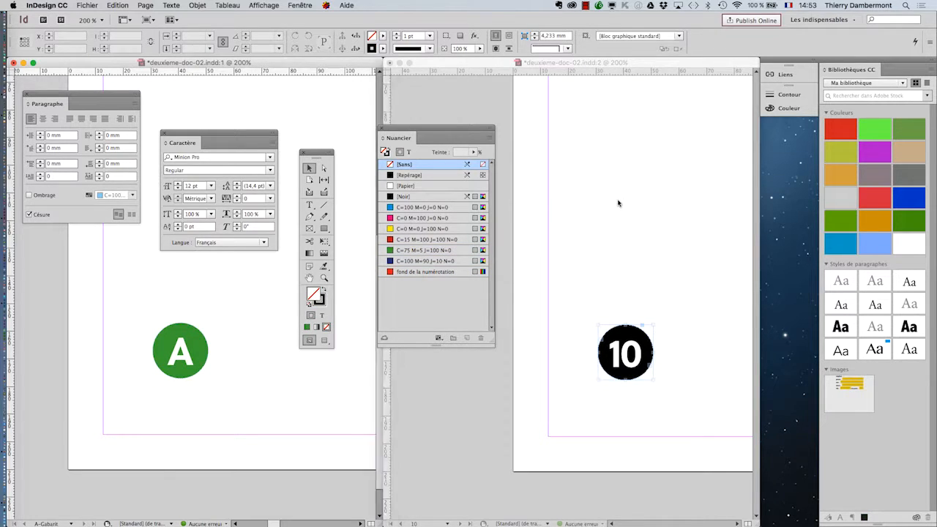
- Check the fill colour of the page number circles throughout the document, from page 2 to page 14, including page 10
click(657, 236)
scroll(656, 238, down, 3)
scroll(656, 243, down, 4)
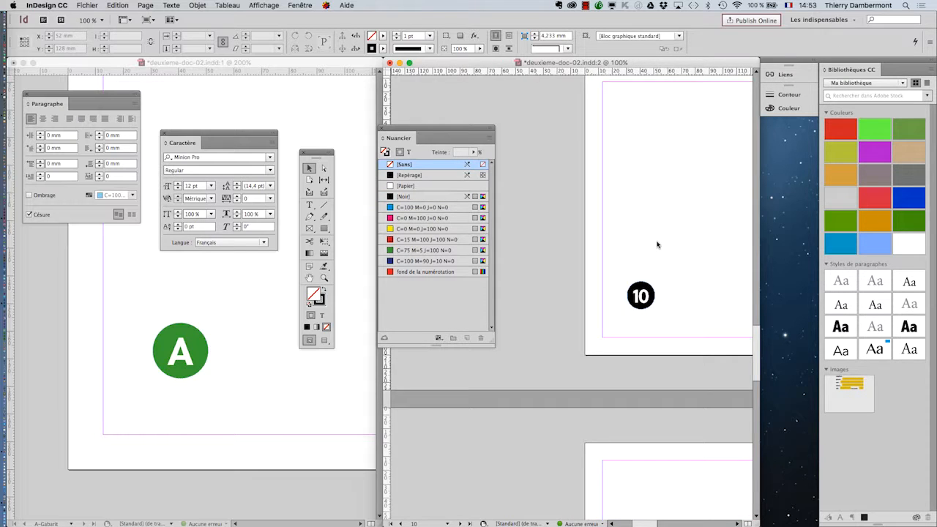
scroll(662, 260, down, 5)
scroll(664, 265, down, 2)
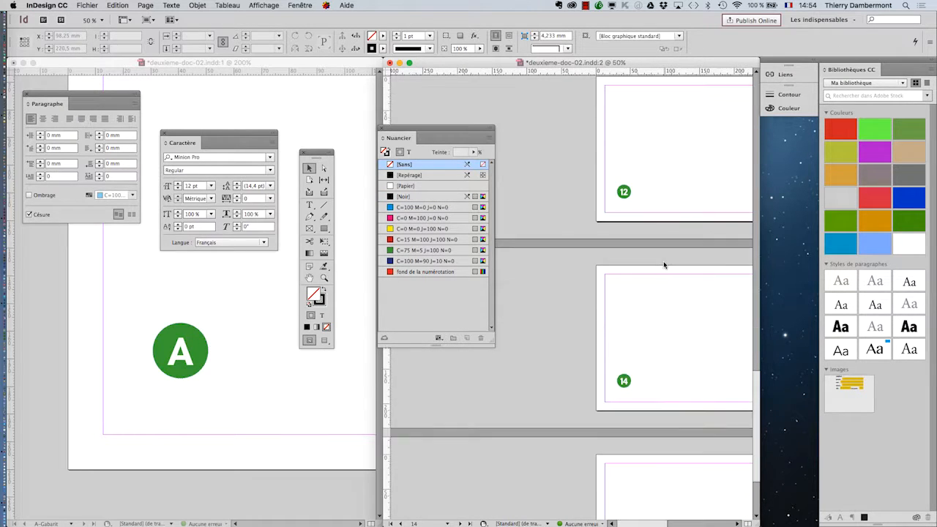
scroll(663, 264, up, 8)
scroll(664, 265, up, 8)
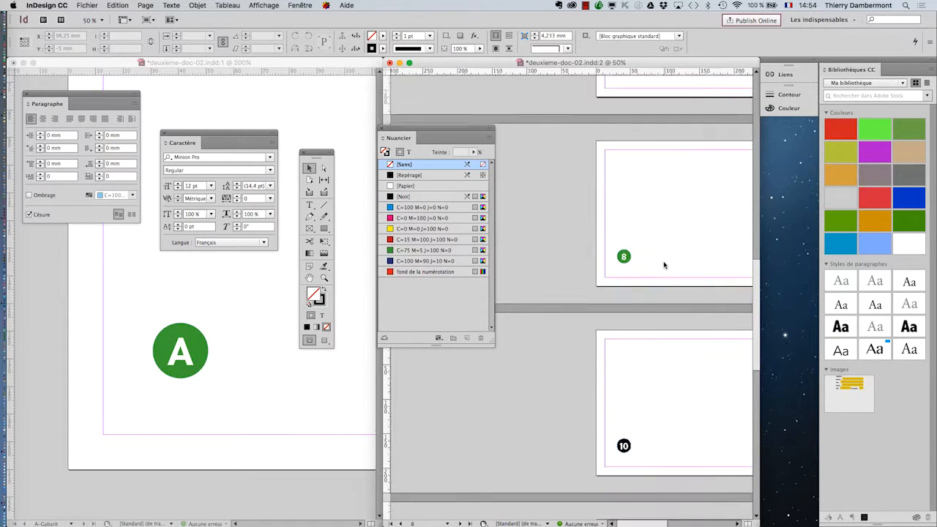
scroll(664, 265, up, 1)
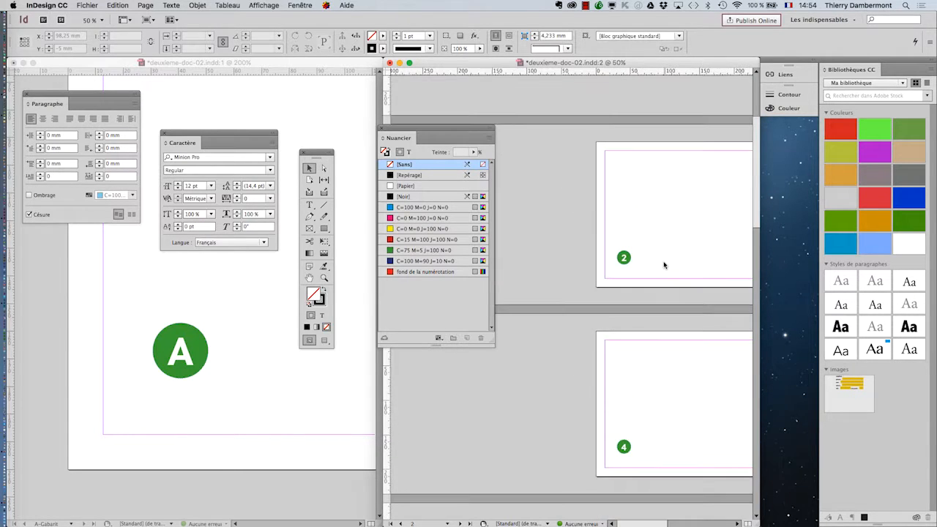
scroll(664, 266, down, 3)
scroll(664, 266, down, 5)
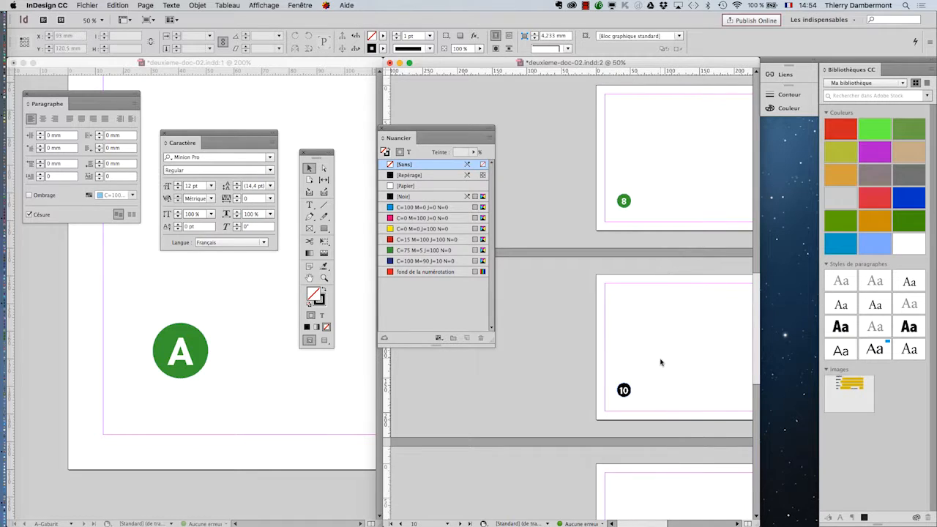
scroll(657, 395, up, 2)
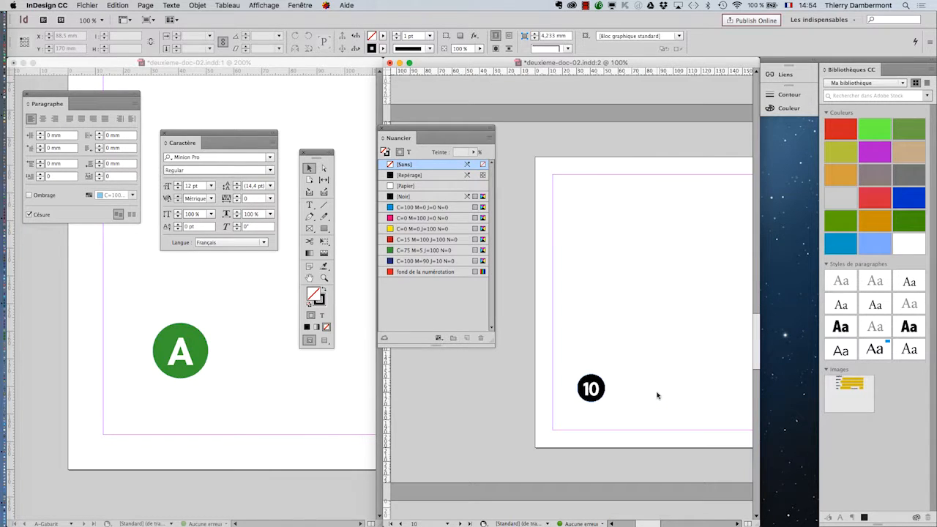
- Move the numbered circle on the A-Gabarit master onto the lower-left margin corner, at about X 8.2 mm, Y 182.4 mm
click(189, 376)
click(187, 355)
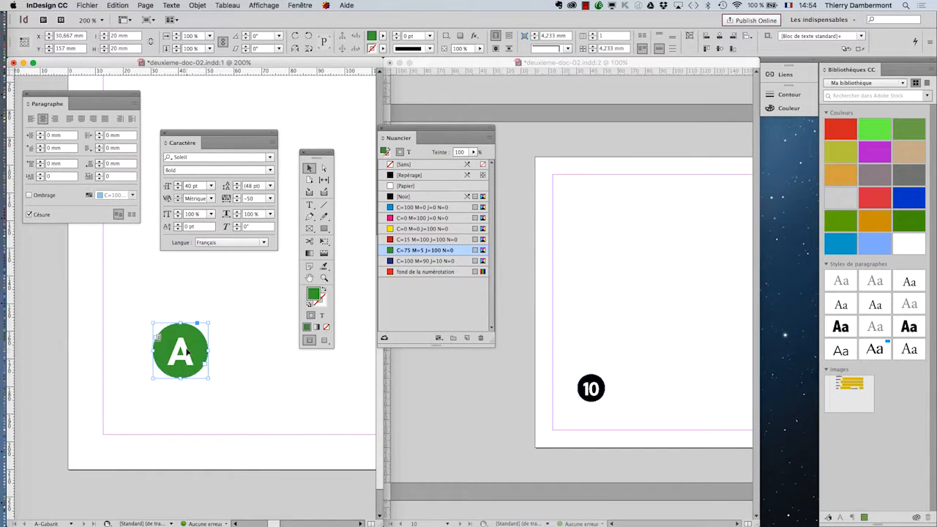
drag(187, 353, 115, 430)
scroll(633, 359, down, 2)
scroll(622, 396, up, 2)
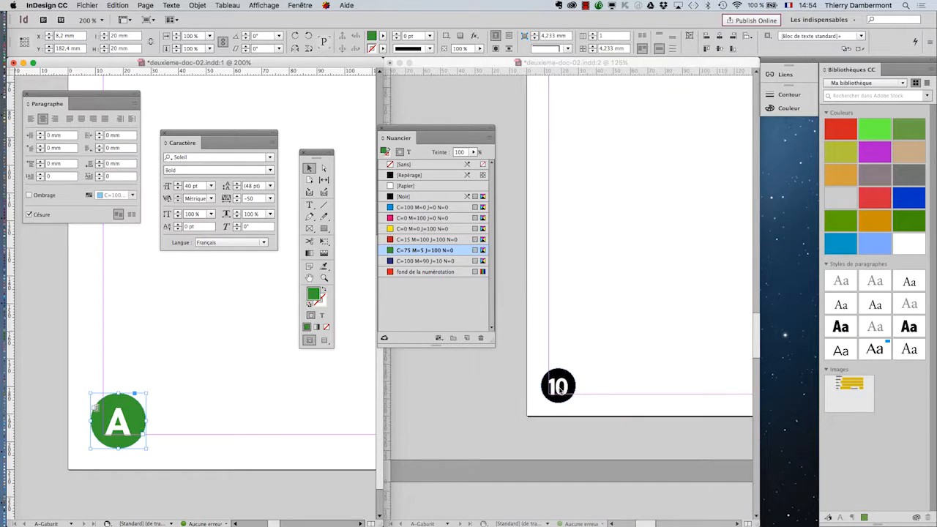
- Move the overridden page 10 circle up near the upper-left margin corner, at about X 7 mm, Y 34.5 mm
click(557, 388)
drag(557, 388, 557, 130)
scroll(304, 382, down, 1)
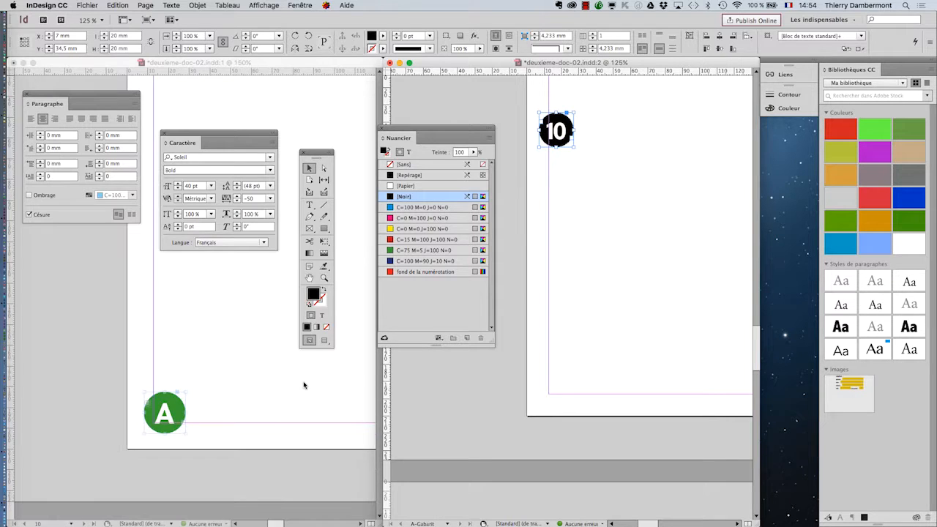
scroll(644, 344, down, 3)
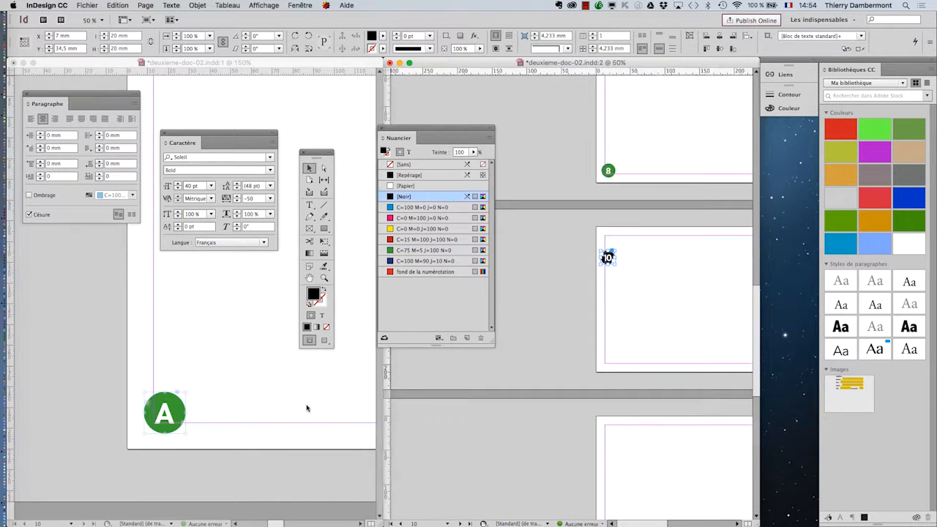
- Move the A-Gabarit master circle up along the left margin to about X 6.5 mm, Y 121.75 mm and compare pages 8 to 12
click(165, 412)
drag(164, 410, 167, 309)
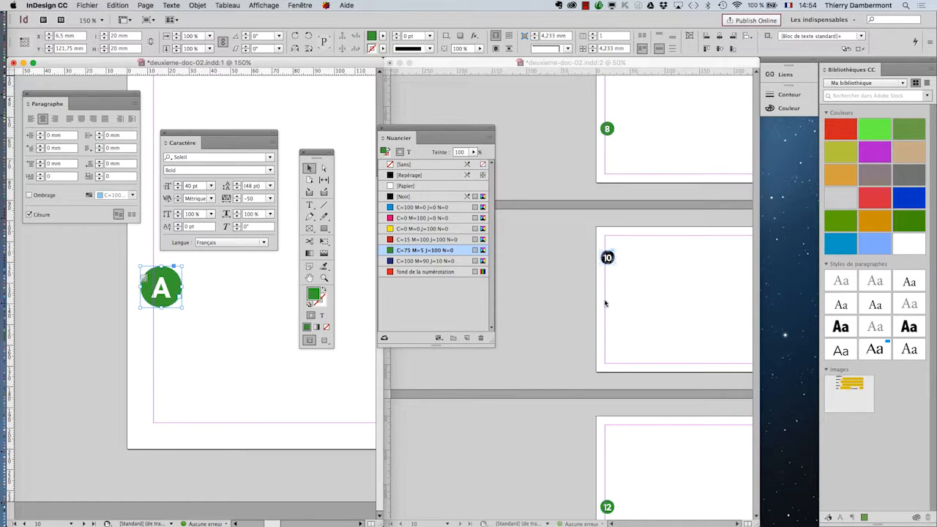
scroll(605, 303, down, 1)
scroll(551, 315, up, 1)
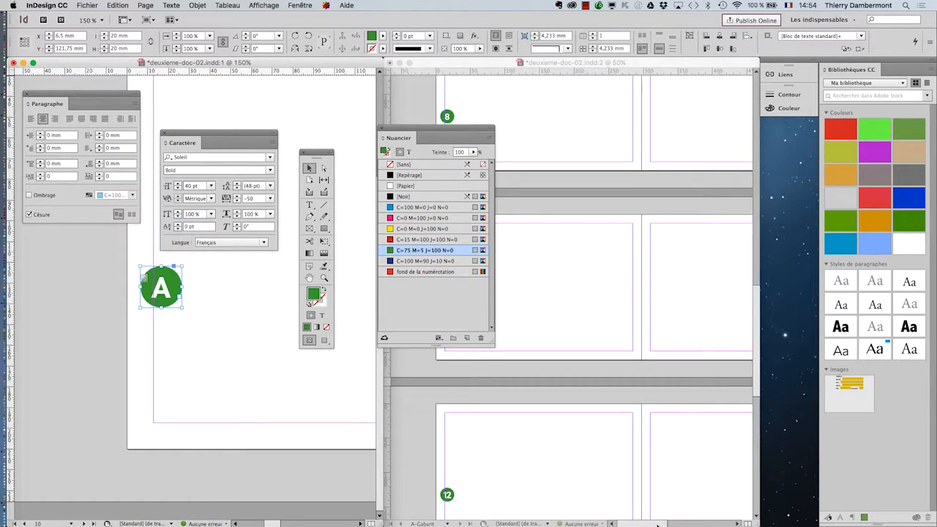
drag(657, 524, 648, 524)
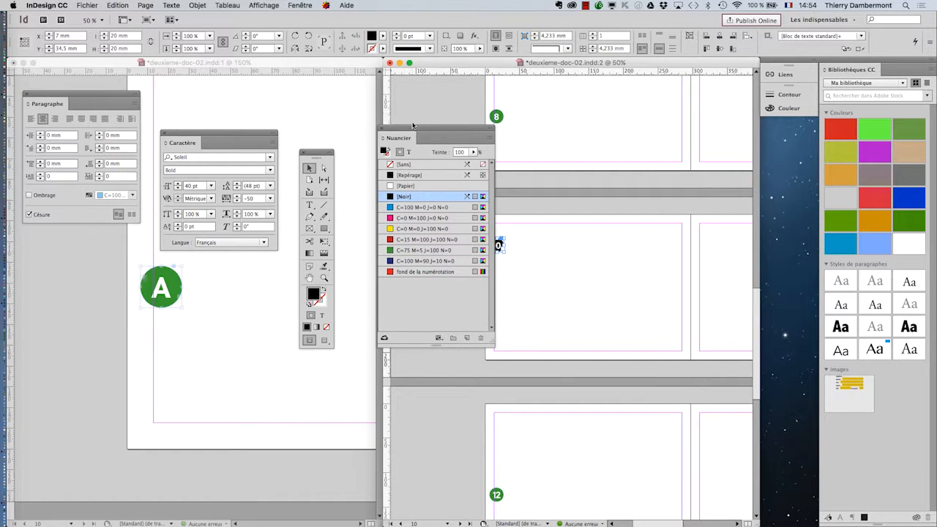
- Move the floating swatches panel clear of the page 10 circle
drag(412, 129, 395, 117)
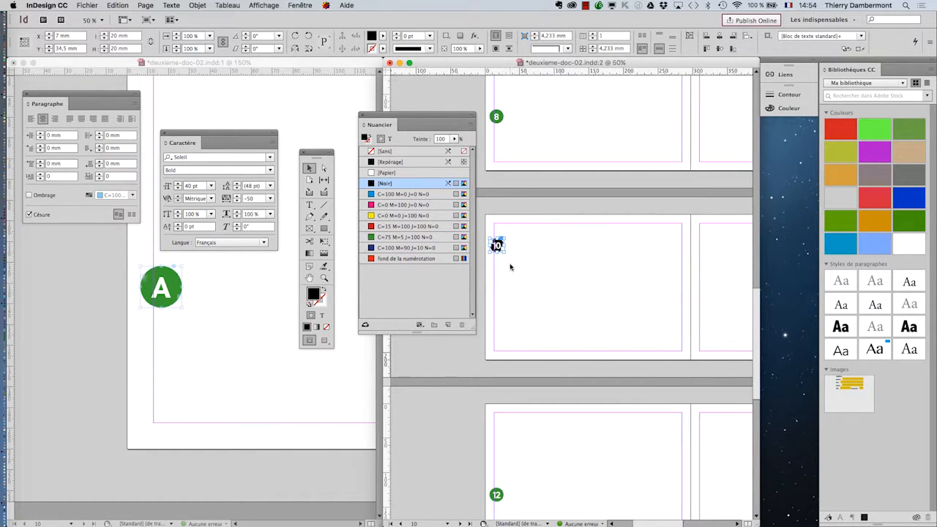
scroll(511, 267, up, 1)
drag(386, 116, 373, 104)
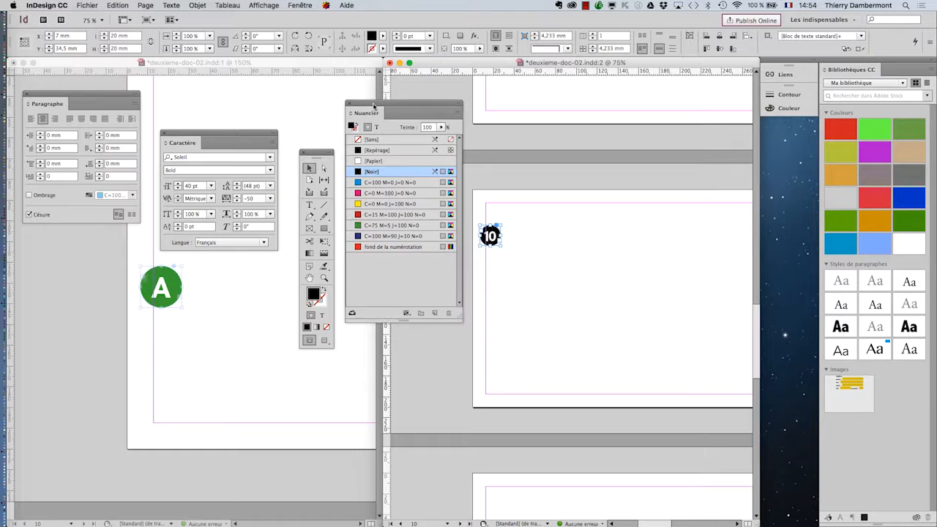
- Try the master circle inside the margins, and finally place it in the lower-left margin corner at about X 12.7 mm, Y 182.5 mm
drag(161, 292, 232, 379)
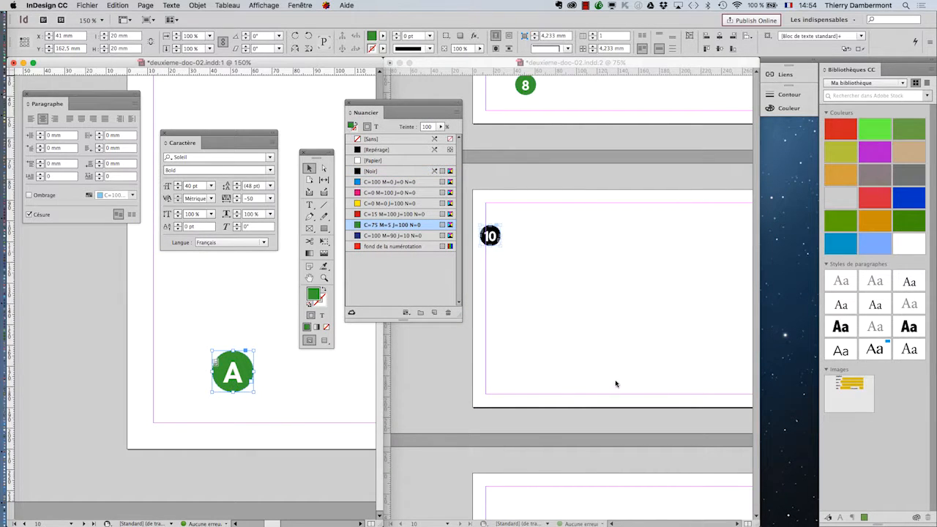
scroll(615, 382, down, 2)
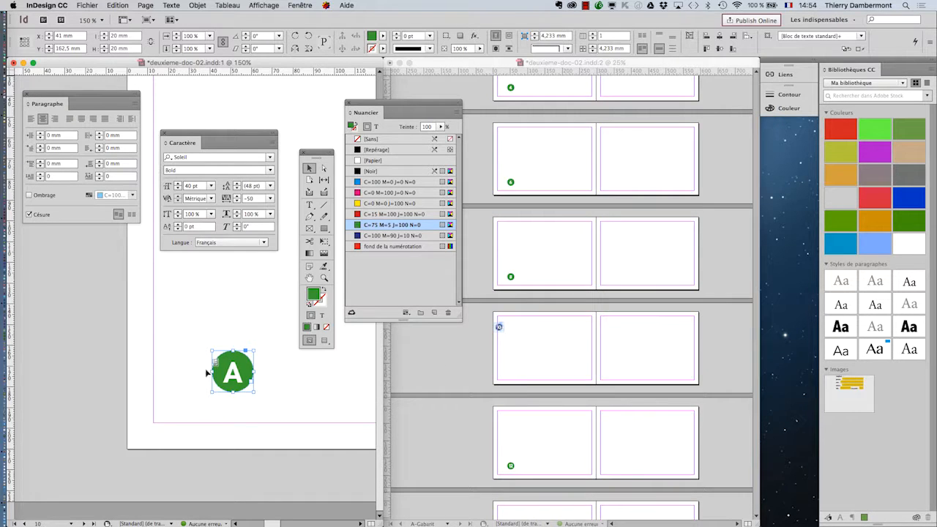
drag(234, 354, 173, 413)
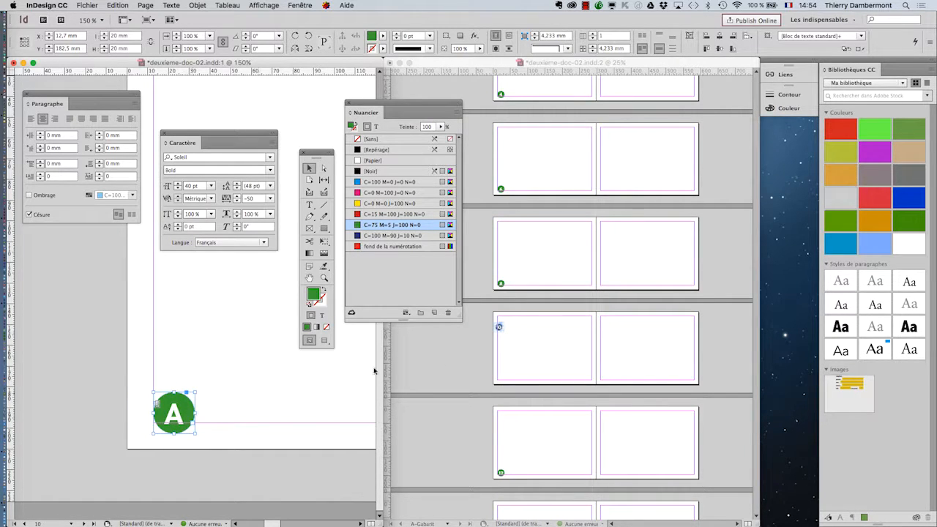
scroll(498, 328, up, 5)
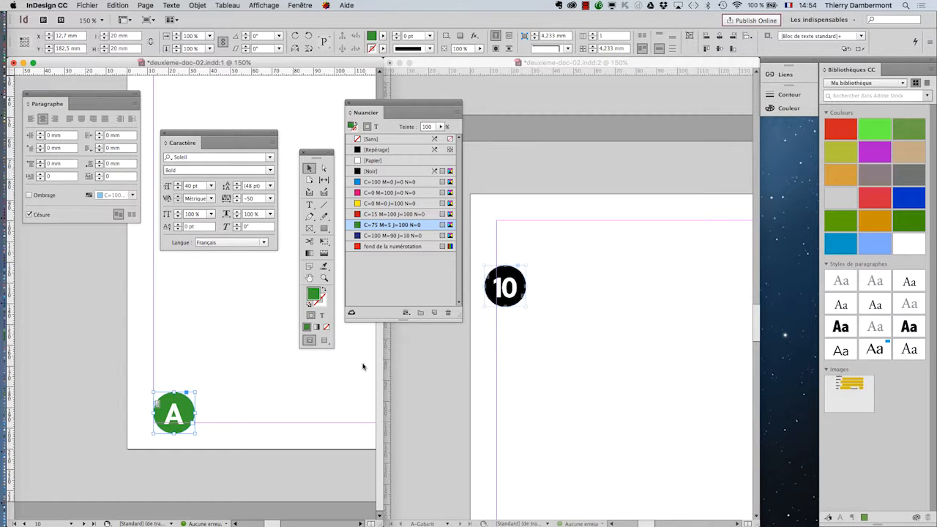
- Give the A-Gabarit master circle a 10 pt stroke in the yellow C=0 M=0 J=100 N=0 swatch, aligned to the outside
click(324, 305)
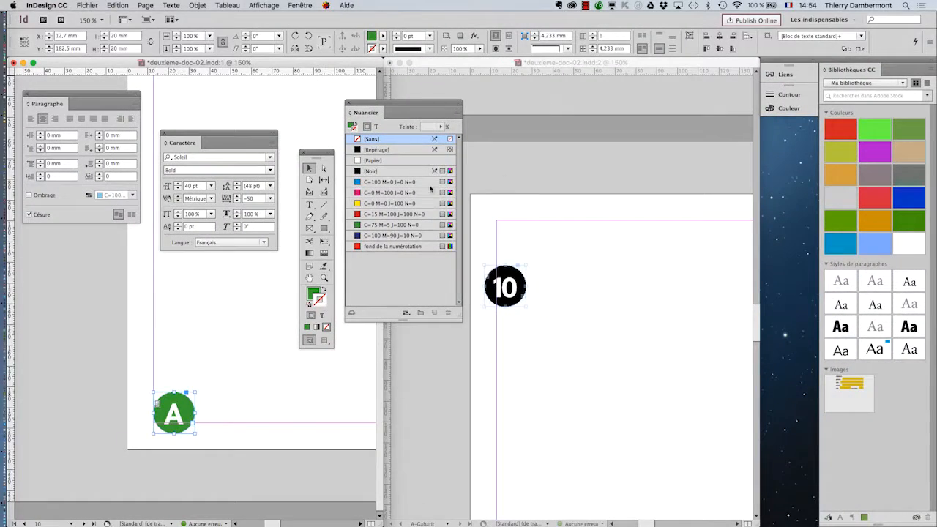
click(485, 110)
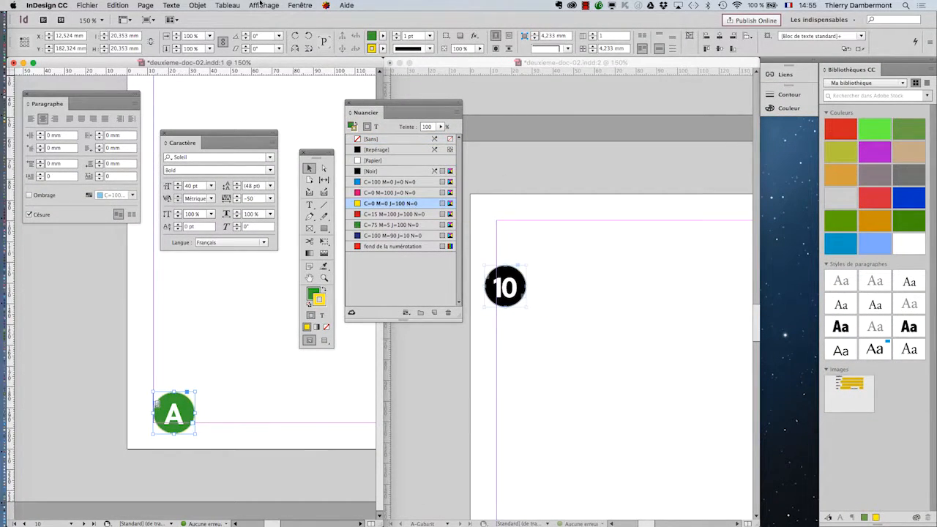
click(299, 6)
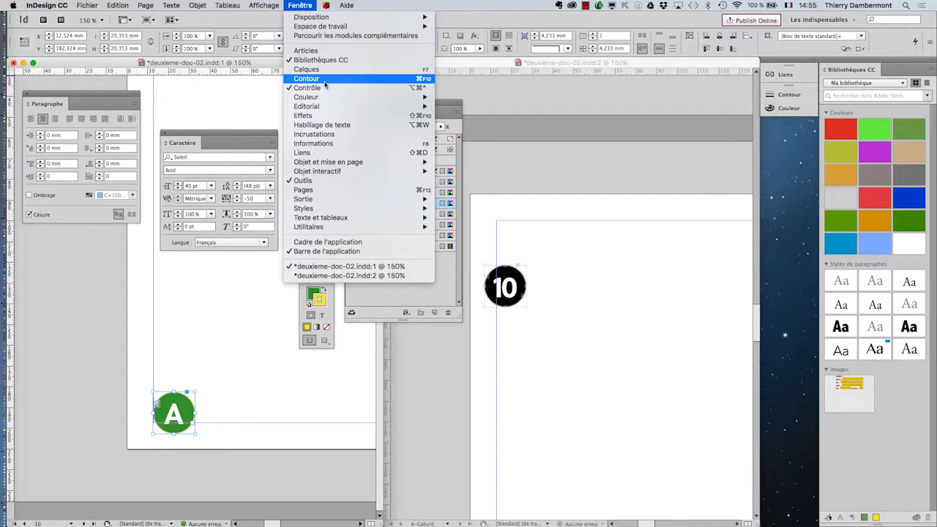
click(494, 196)
shift+click(694, 103)
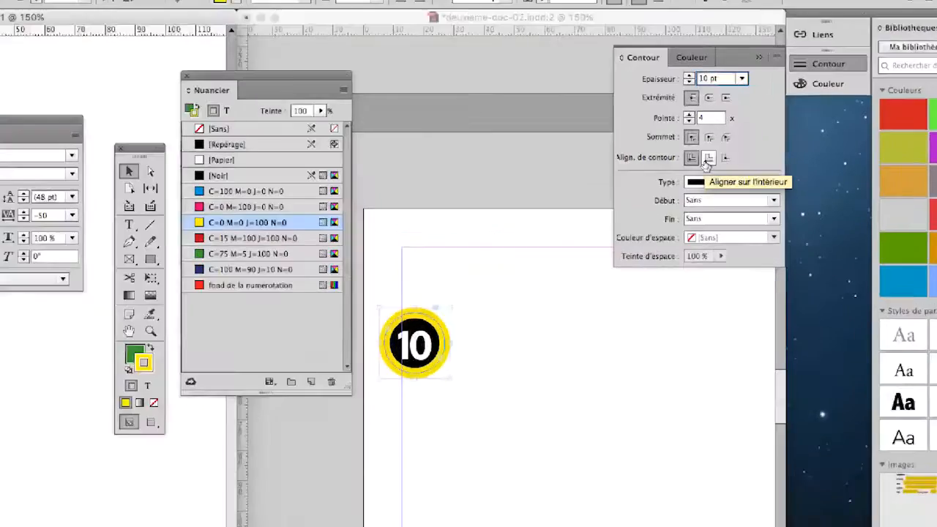
click(725, 157)
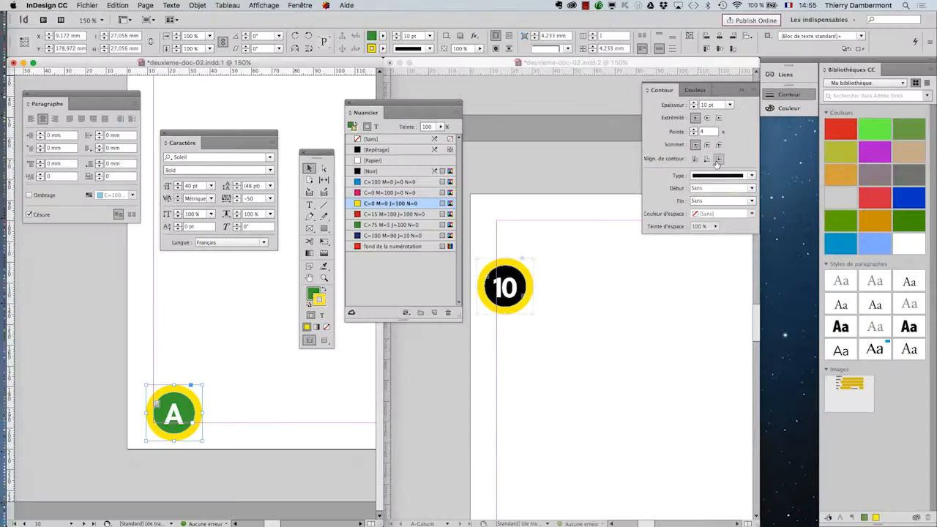
click(246, 399)
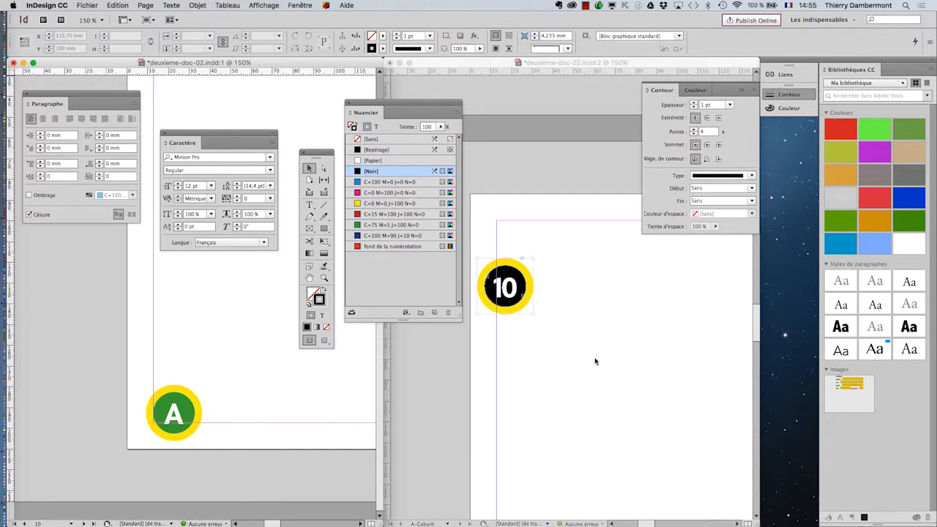
- Check the stroke of the page number circles on the document pages, including page 10
key(super+minus)
key(super+minus)
key(super+minus)
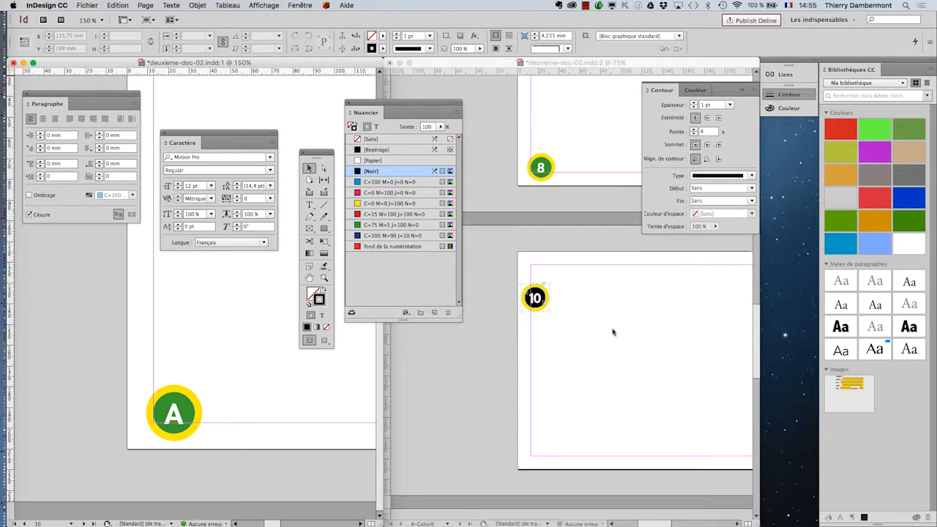
scroll(612, 331, down, 10)
scroll(612, 332, up, 3)
scroll(612, 332, up, 4)
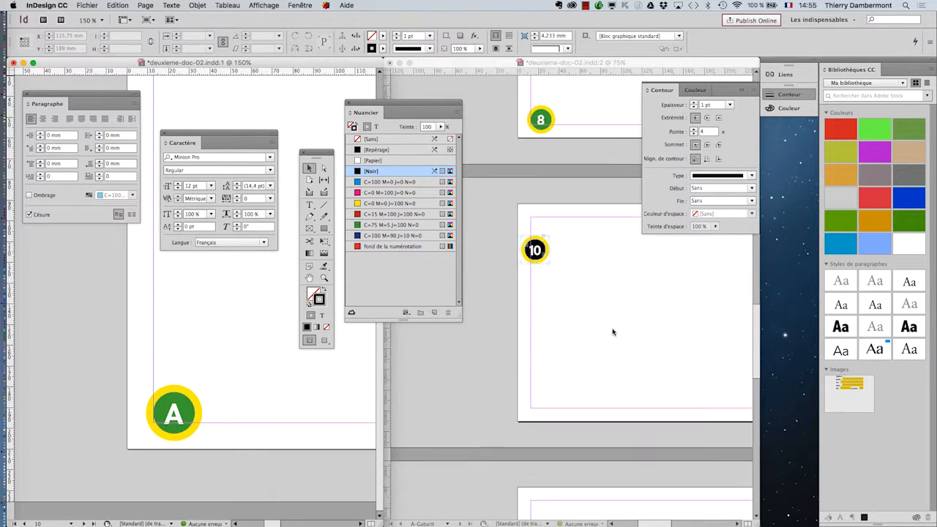
- Change the master circle's stroke to the blue C=100 M=0 J=0 N=0 swatch and deselect it
click(173, 417)
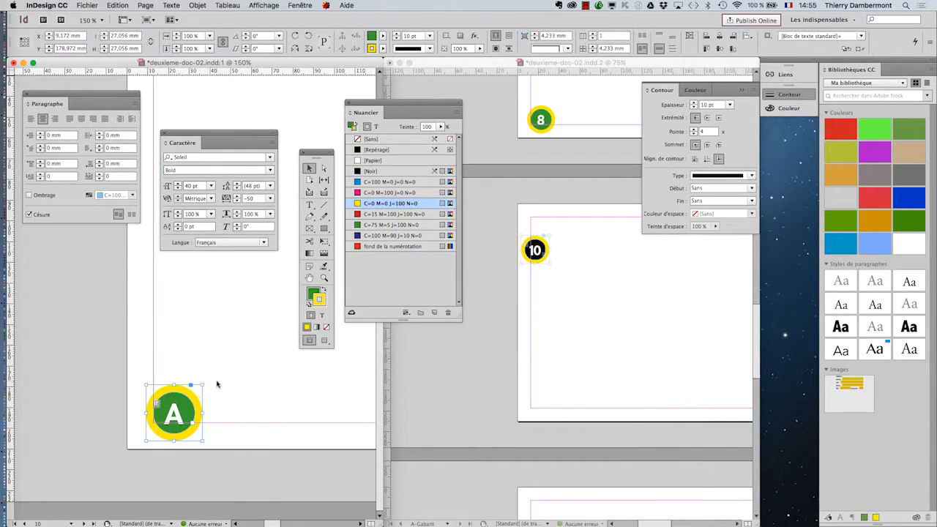
click(371, 181)
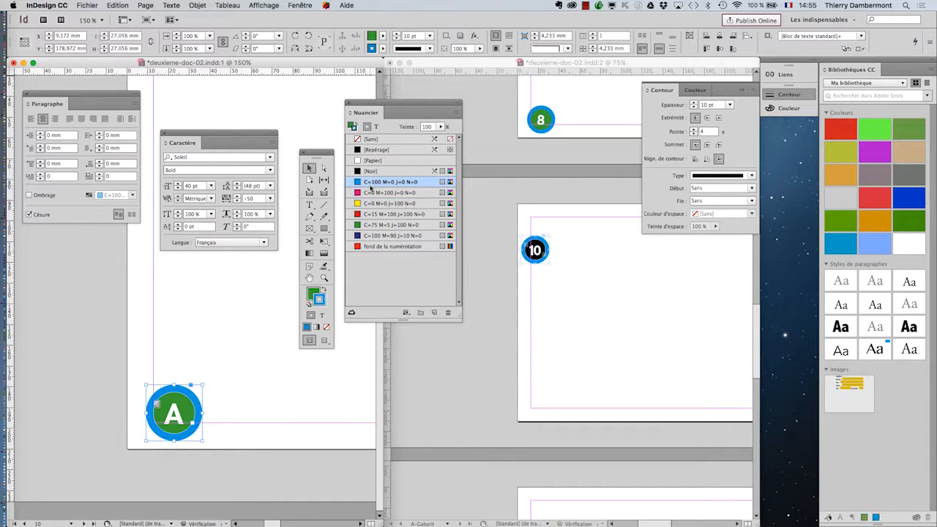
click(297, 398)
- Override the page 10 circle's stroke with the red C=15 M=100 J=100 N=0 swatch and deselect it
click(502, 297)
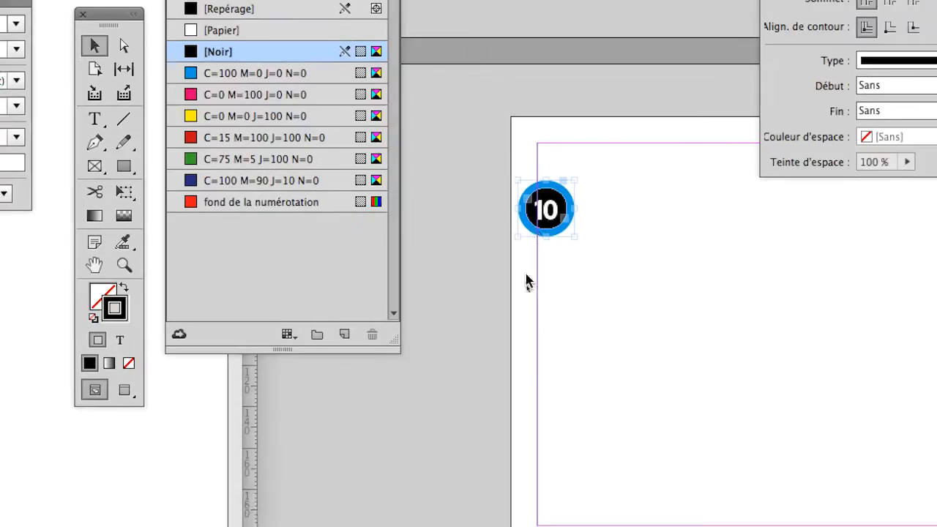
click(528, 284)
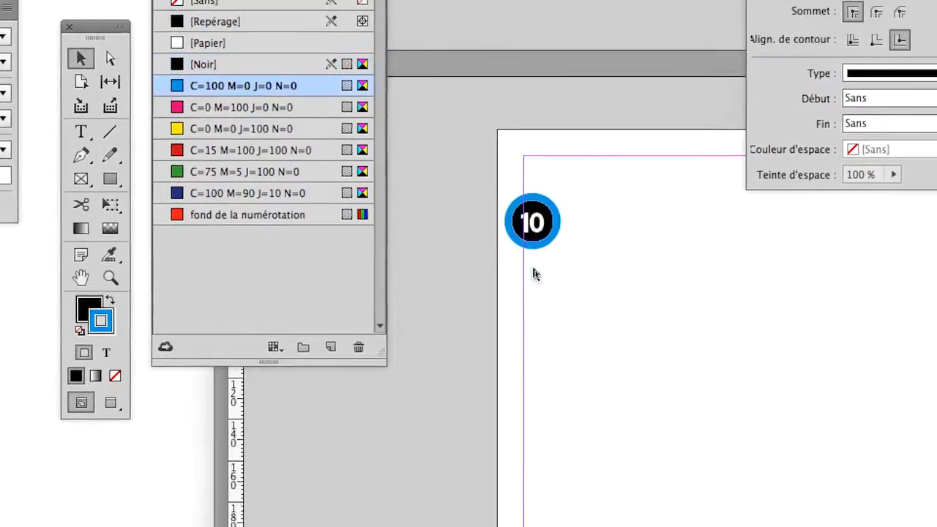
click(532, 259)
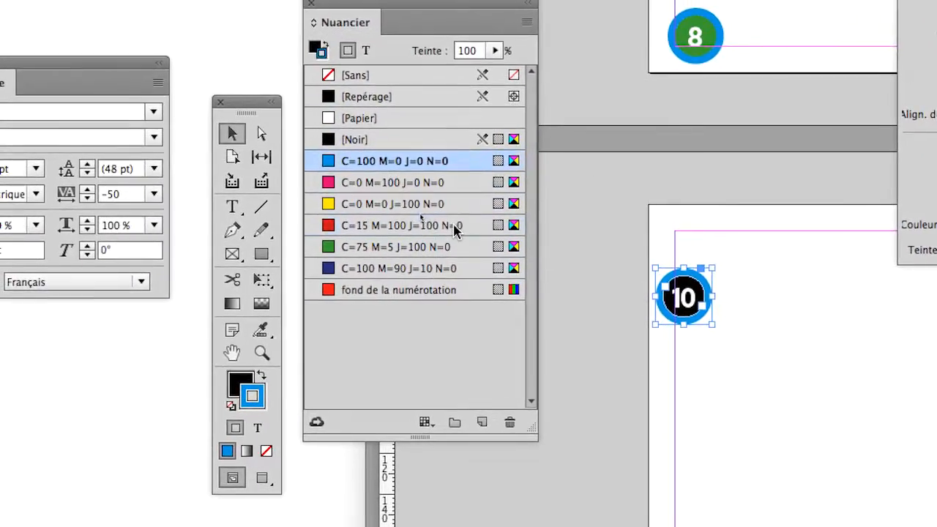
click(323, 167)
click(567, 246)
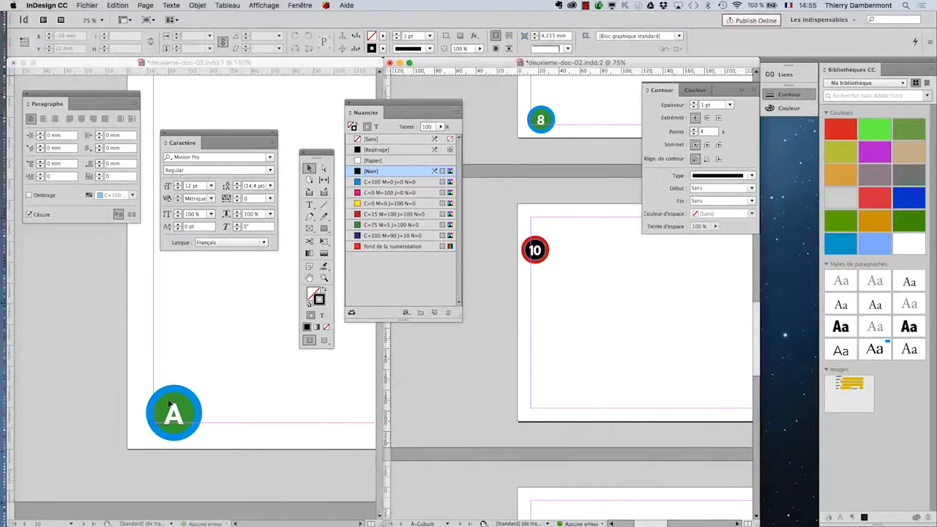
- Try several swatches on the master circle's stroke, including yellow and [Noir], ending with the blue C=100 M=0 J=0 N=0
click(170, 404)
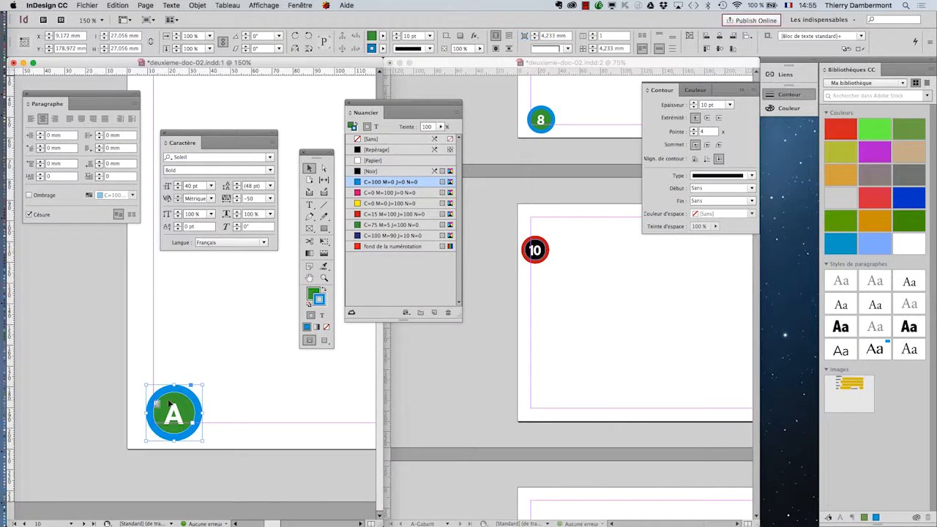
click(364, 204)
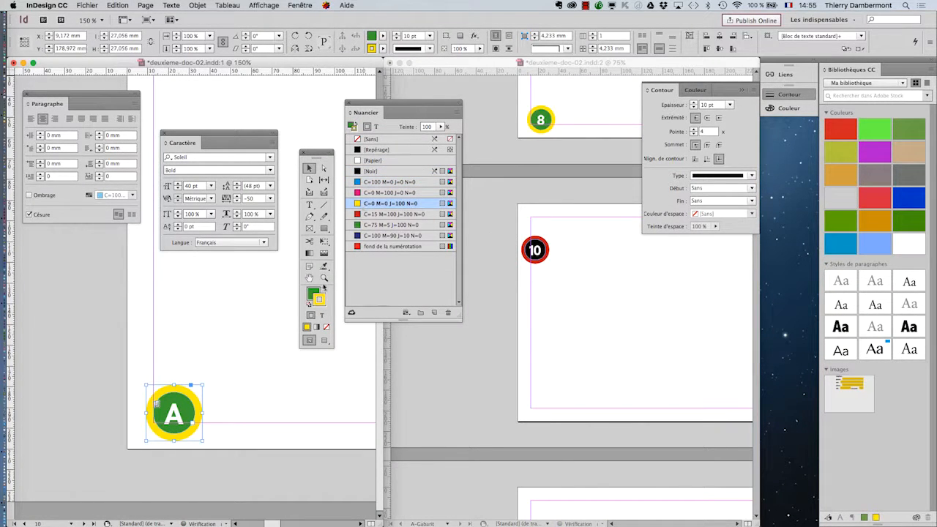
click(395, 235)
click(388, 182)
click(377, 160)
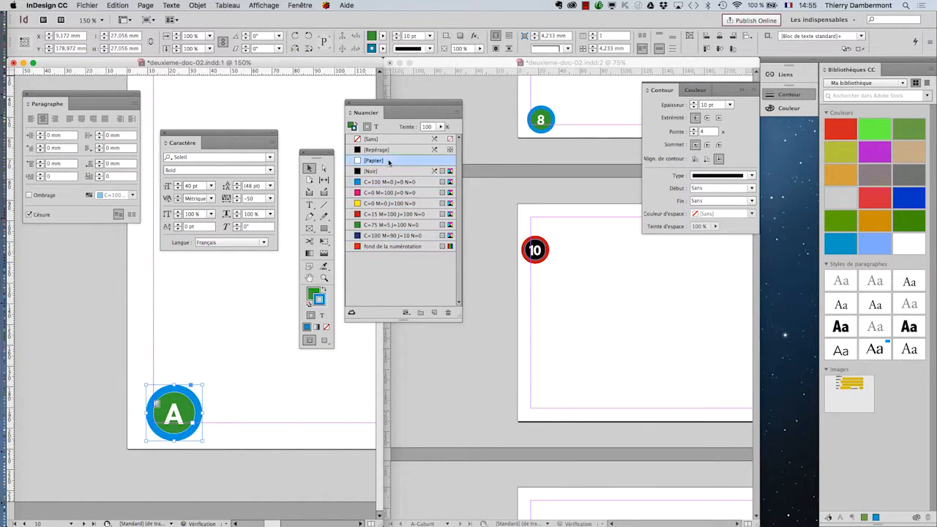
click(388, 170)
click(387, 182)
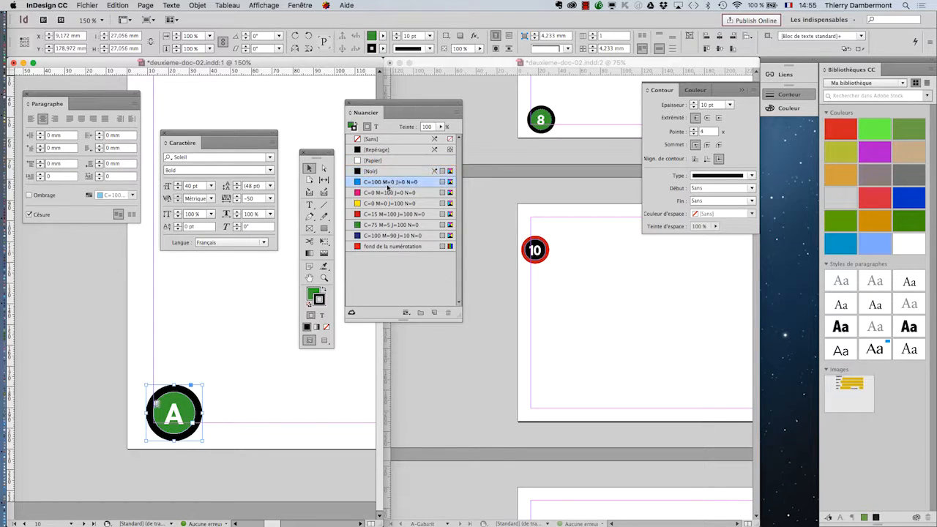
- Compare the stroke colour of the page 10 circle with the circles on pages 8, 12 and 14
scroll(585, 306, up, 1)
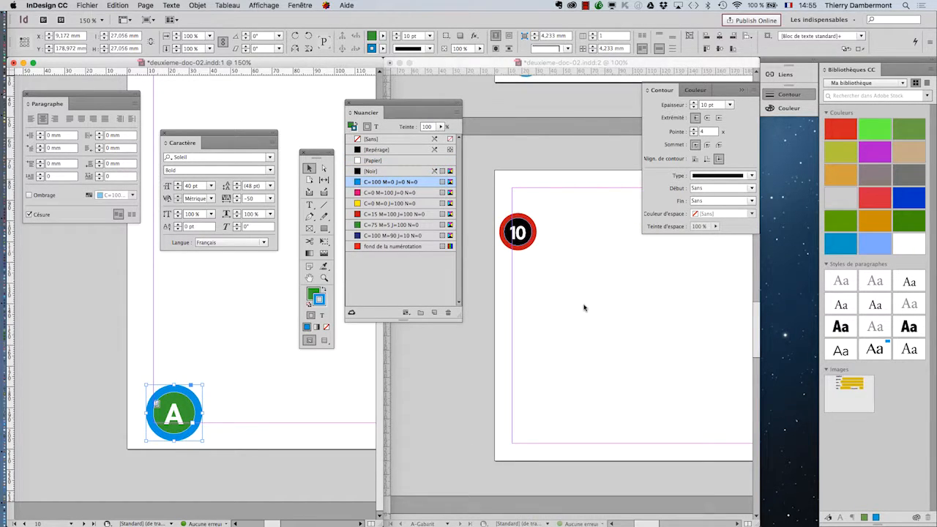
scroll(584, 308, down, 2)
scroll(617, 348, down, 2)
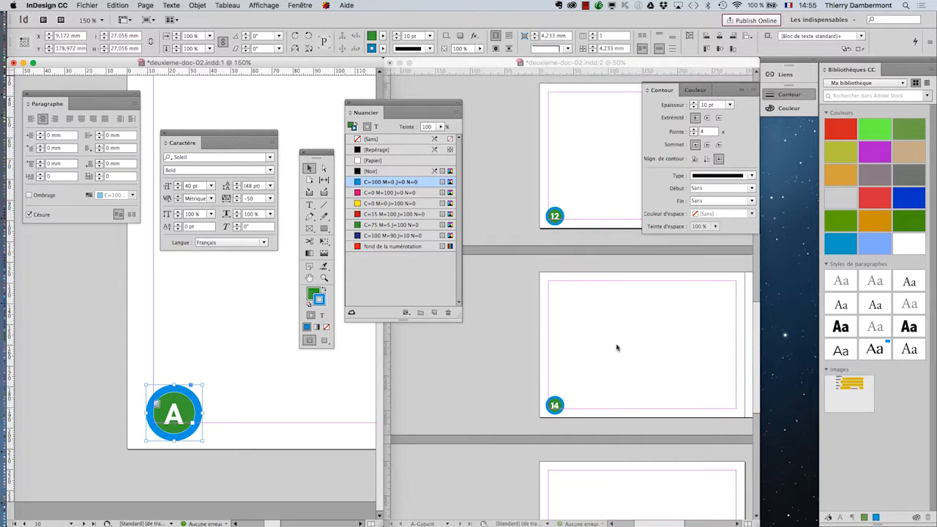
scroll(617, 349, up, 5)
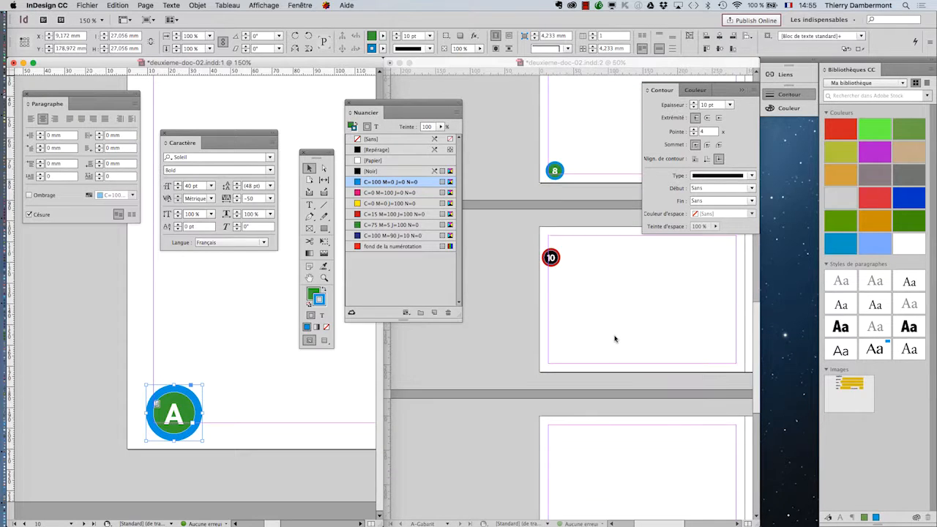
scroll(615, 338, up, 1)
scroll(576, 316, up, 2)
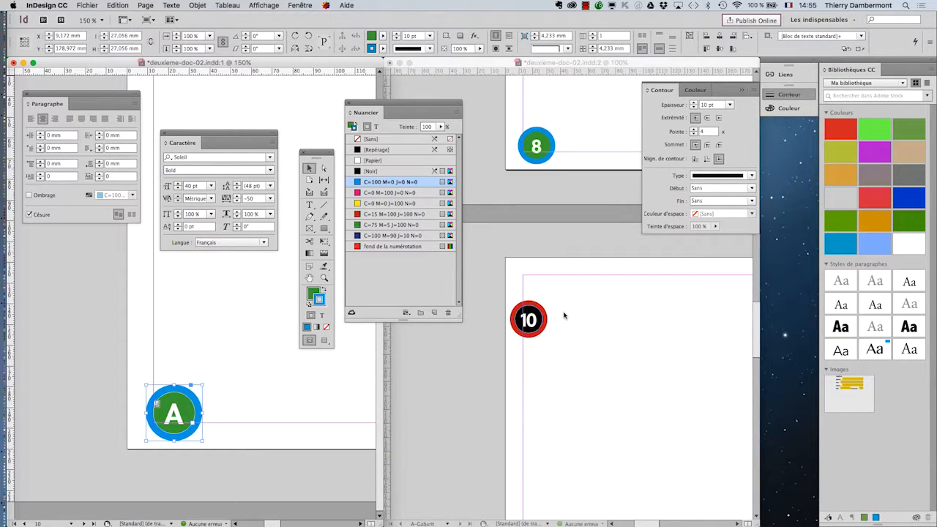
- Set the master circle's stroke to the yellow C=0 M=0 J=100 N=0 swatch and reduce its thickness to 5 pt
click(368, 203)
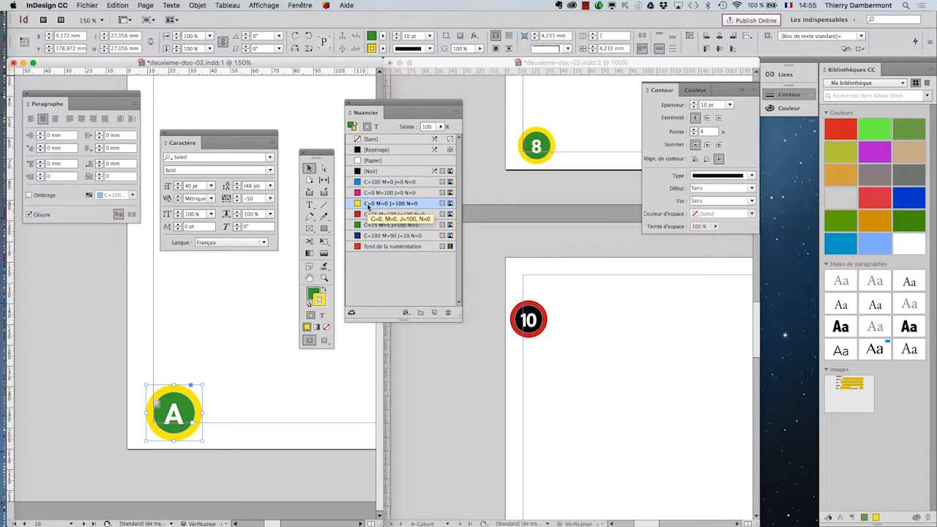
click(693, 107)
click(693, 107)
click(693, 108)
click(693, 108)
click(693, 108)
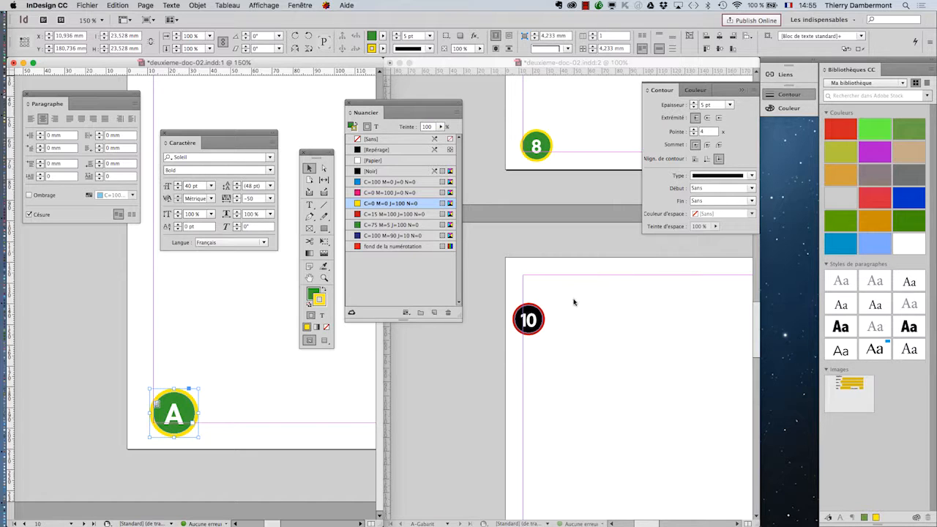
- Delete the overridden numbered circle from page 10
click(536, 321)
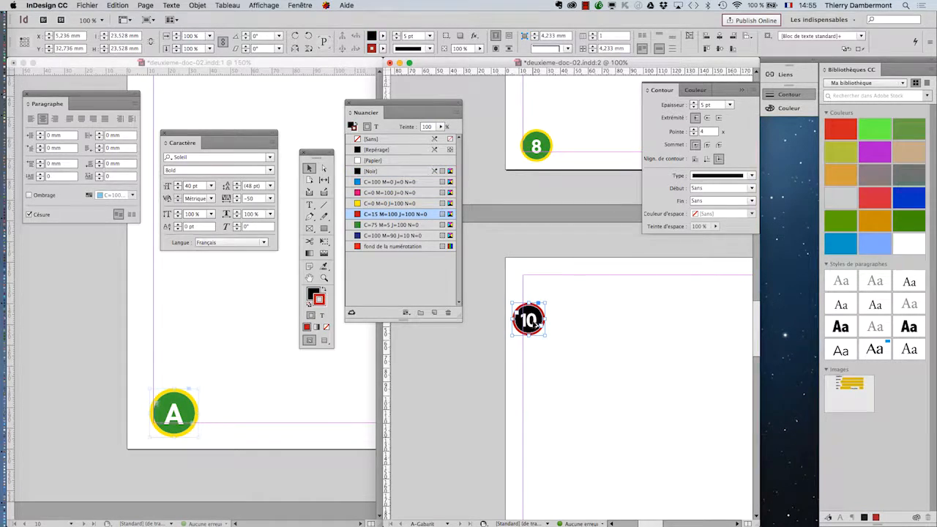
key(Delete)
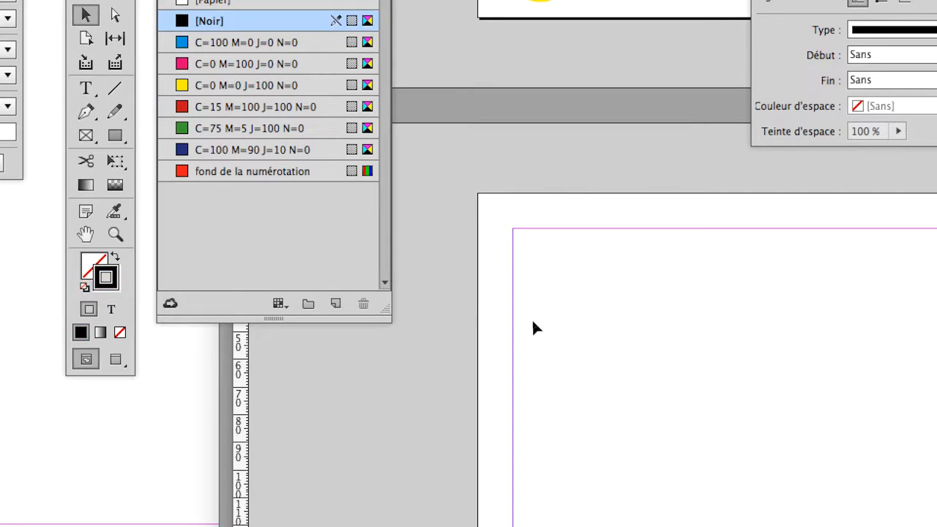
scroll(533, 324, down, 1)
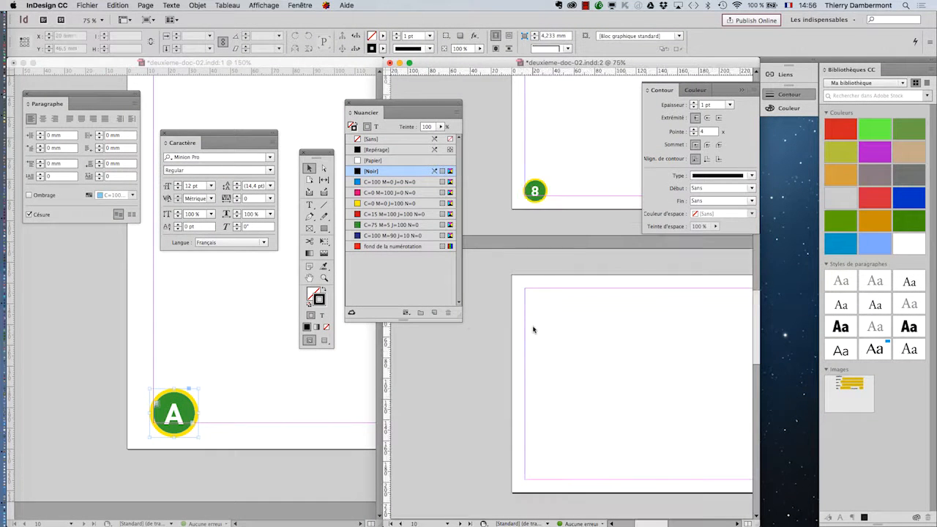